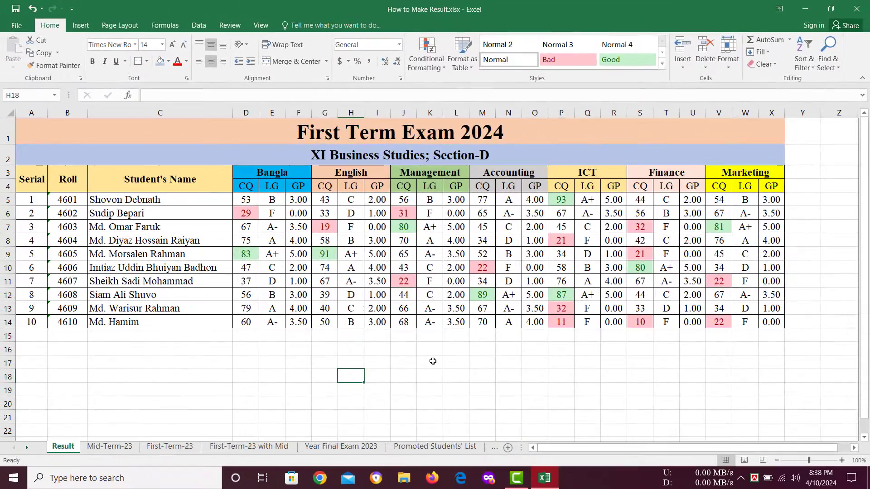
Step: Show the desktop, search for Excel 2016 and launch it with a new blank workbook
key(super+d)
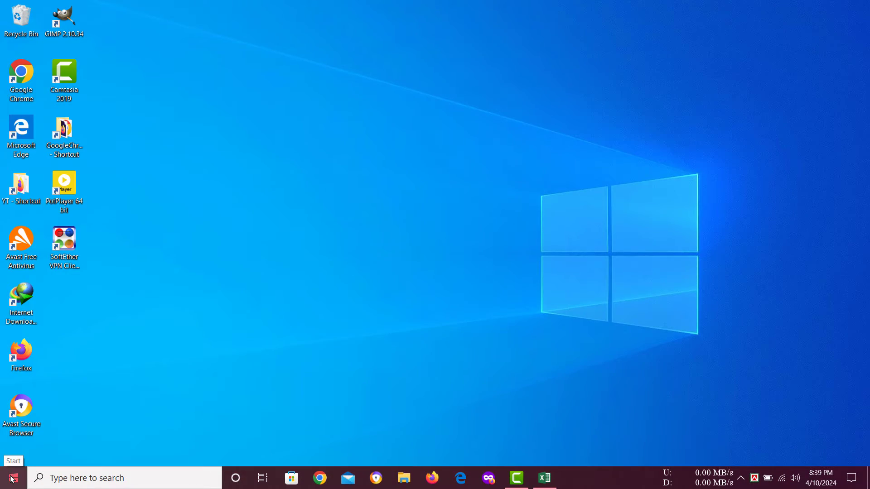
click(12, 479)
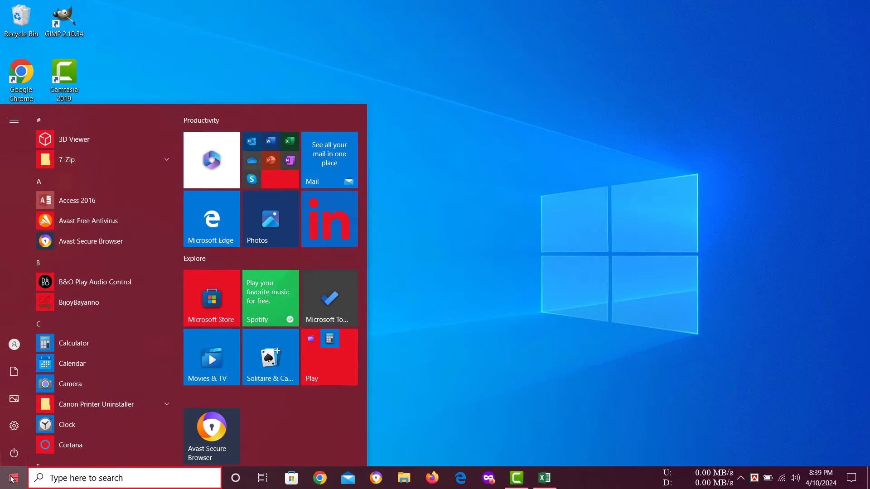
text(exc)
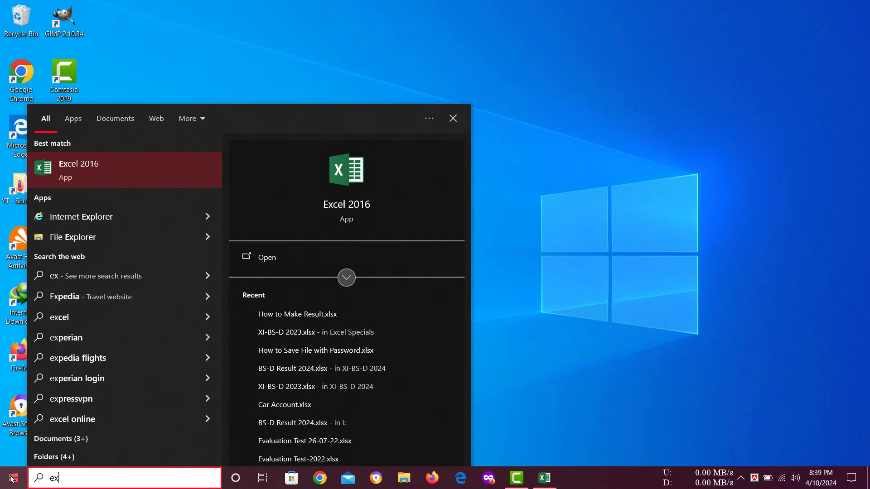
click(98, 166)
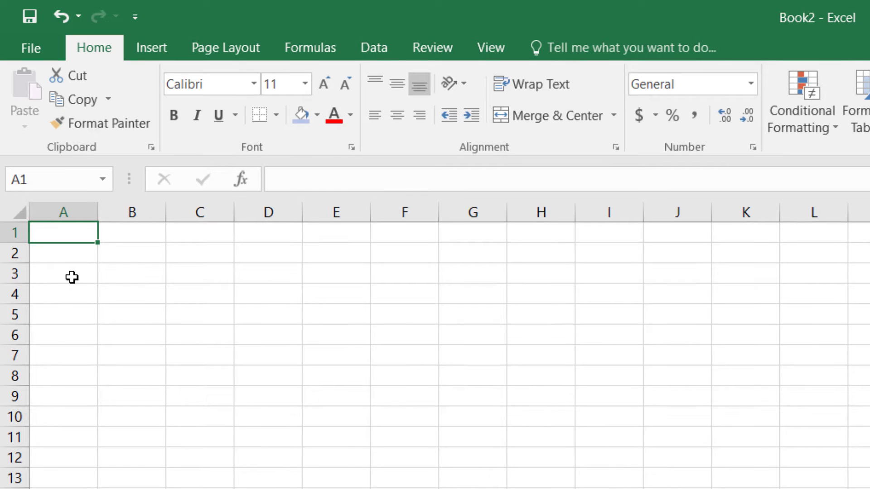
Step: Enter the headers Serial, Roll and Student's Name in A3:C3 and widen column C to fit the names
click(67, 277)
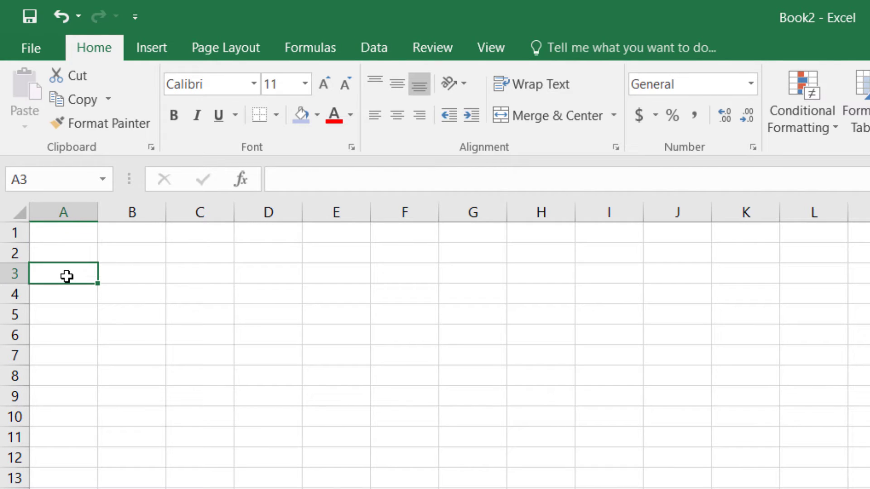
text(Serial)
key(Tab)
text(R)
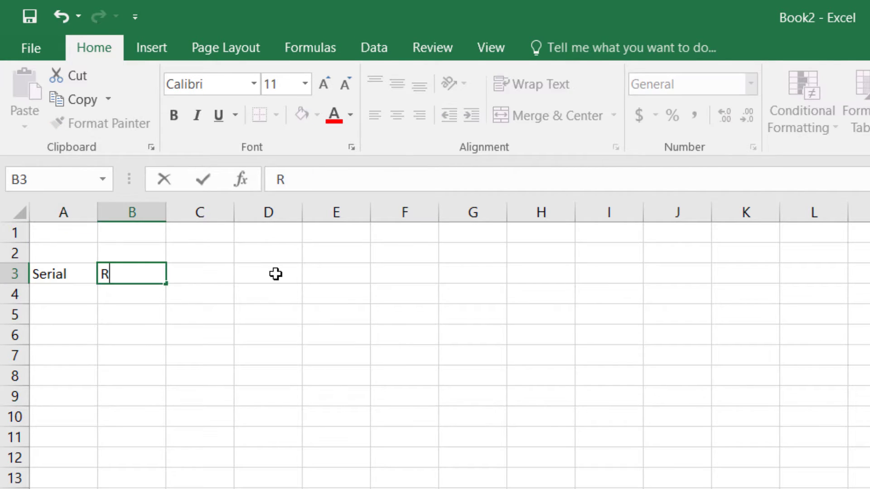
text(oll)
key(Tab)
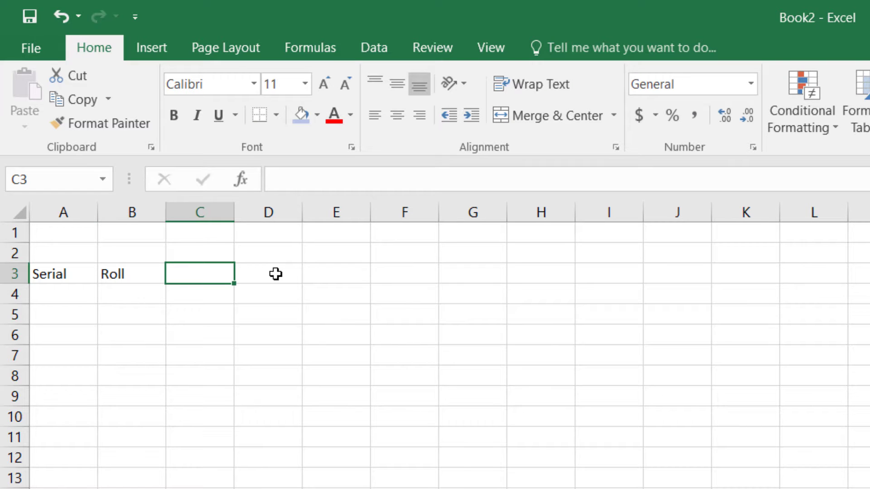
text(Student's Name)
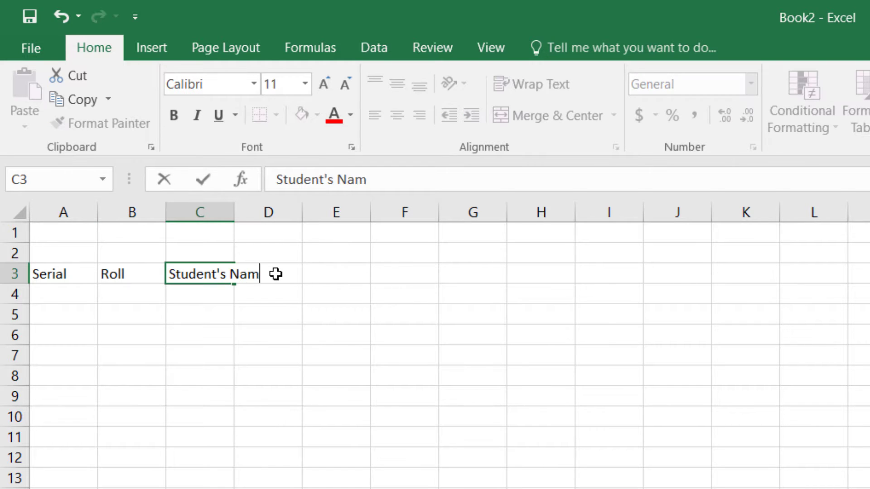
key(Tab)
drag(231, 212, 320, 212)
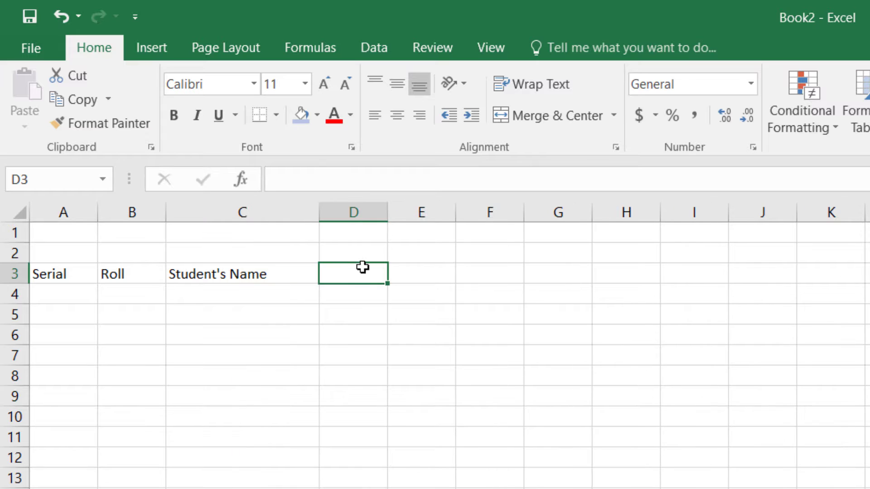
Step: Enter the subject heading Bangla in D3 and merge and center it across D3:F3
text(Bangla)
key(Return)
drag(368, 273, 480, 274)
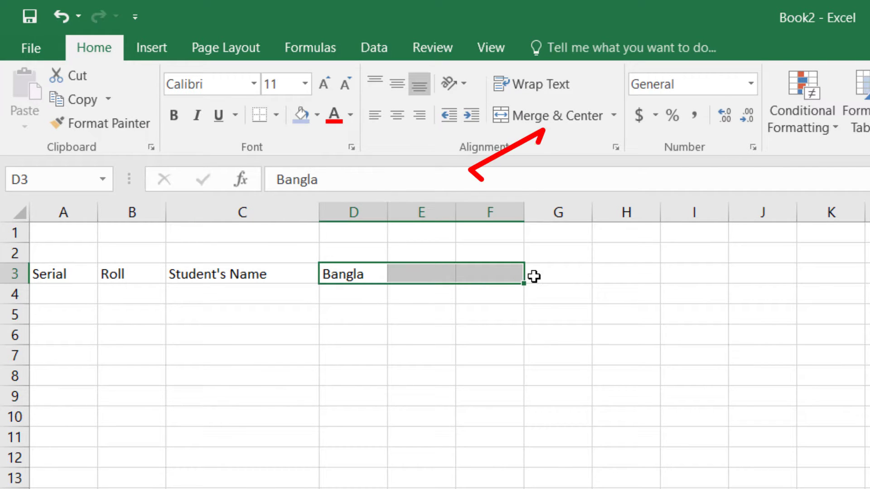
click(589, 116)
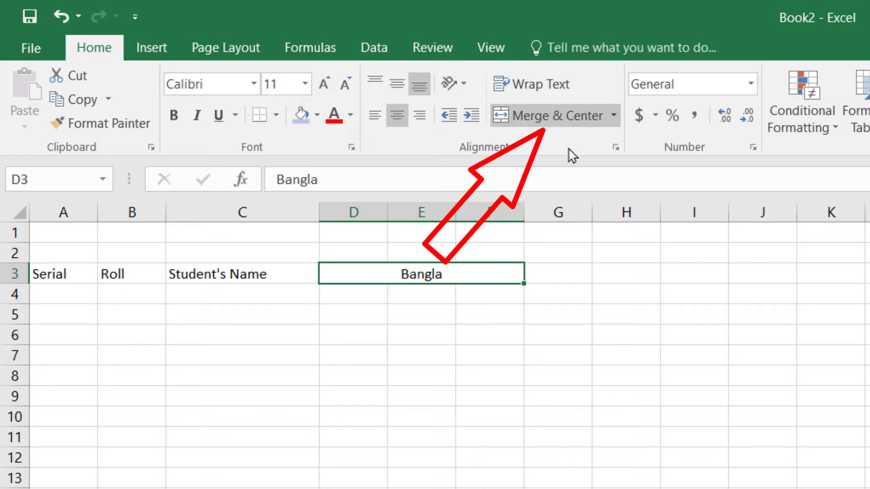
key(ctrl+z)
Step: Enter the subheadings CQ, LG and GP in D4:F4 below the Bangla heading
click(354, 298)
text(CQ)
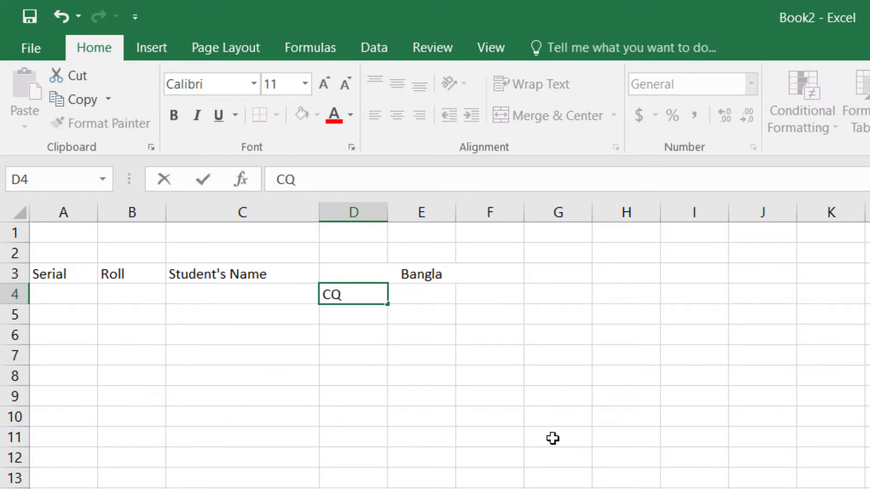
key(Tab)
text(L)
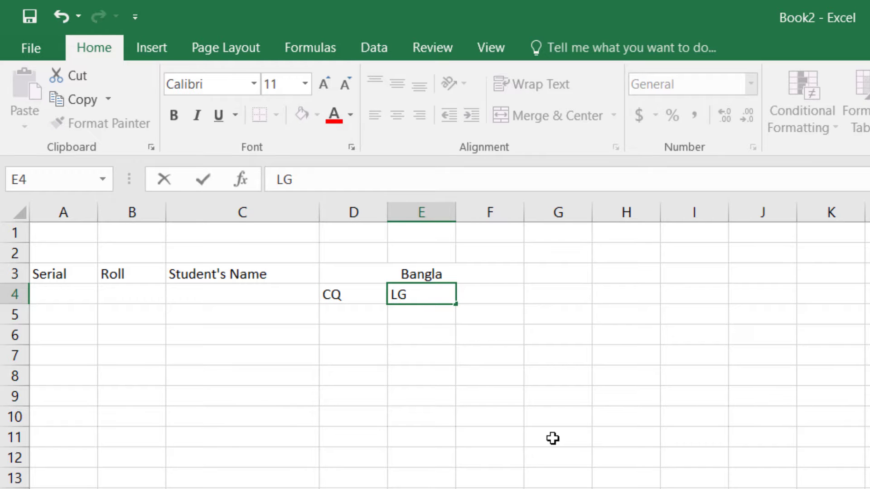
key(Tab)
text(G)
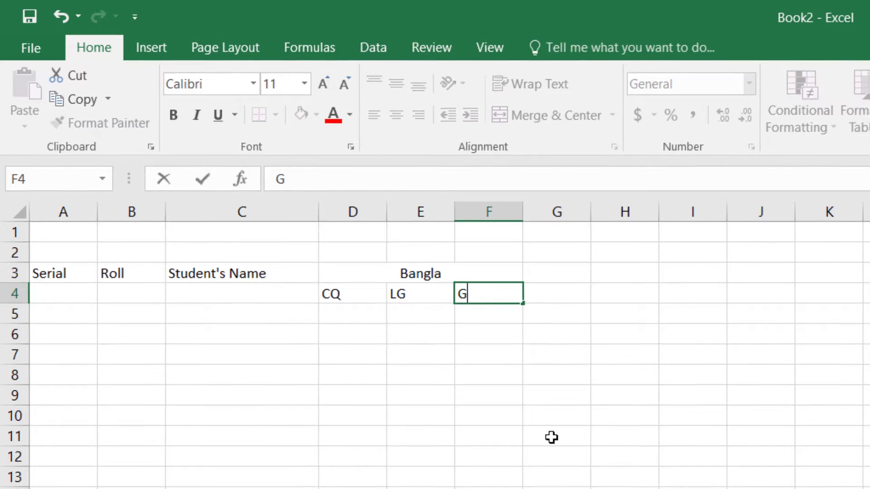
text(P)
click(490, 417)
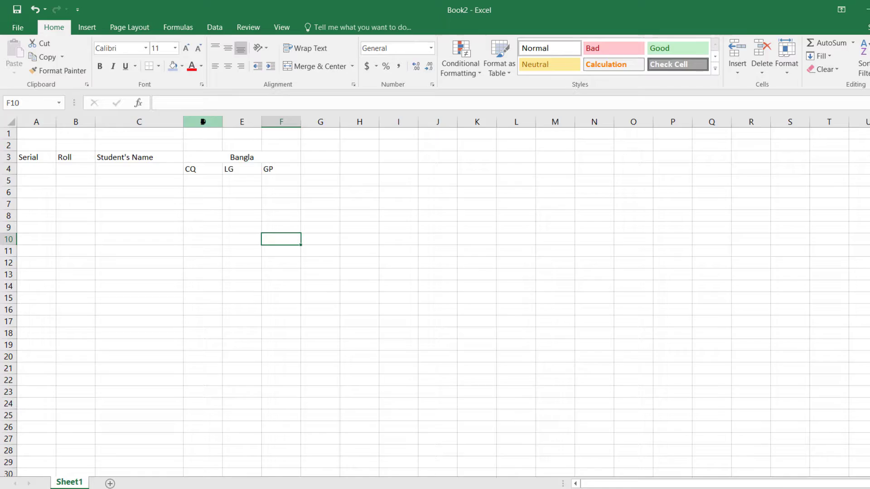
Step: Center the contents of columns D through U horizontally
drag(204, 122, 853, 124)
mouse_move(792, 116)
mouse_down()
mouse_move(831, 116)
mouse_move(804, 115)
mouse_up()
click(211, 61)
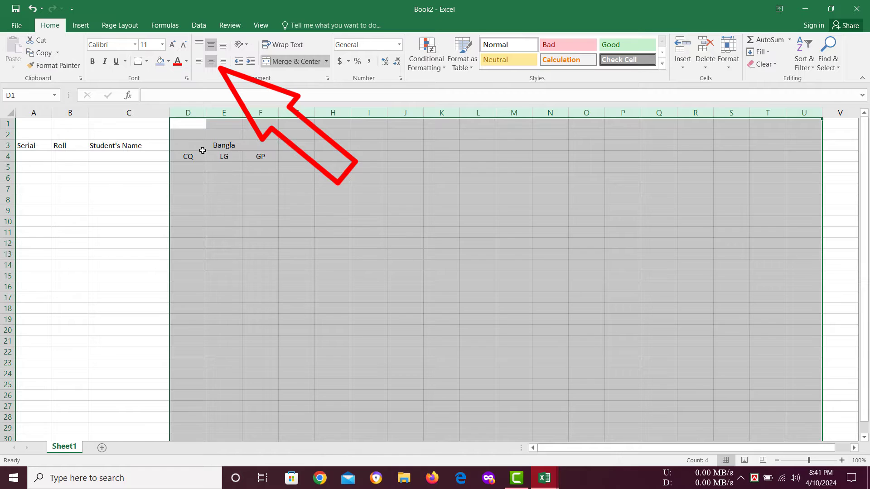
Step: Make the Bangla heading, its CQ, LG and GP subheadings, and the Serial, Roll and Student's Name headers bold
drag(200, 146, 261, 157)
key(ctrl+b)
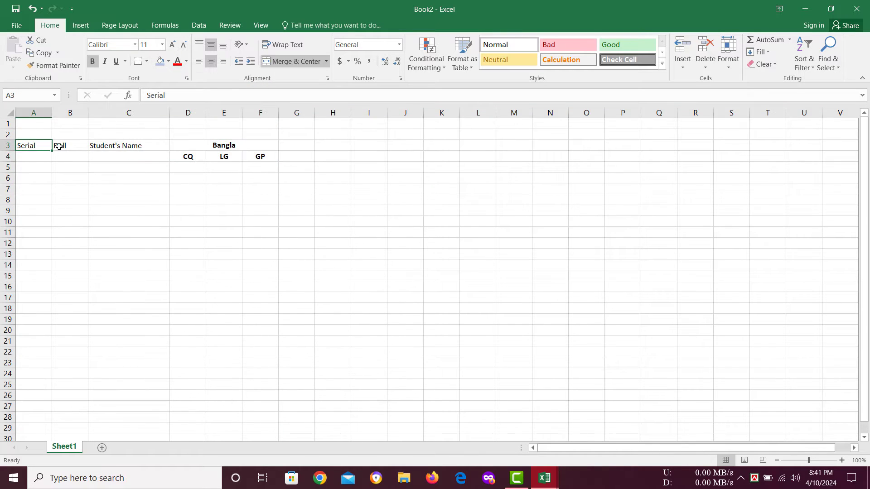
drag(32, 147, 120, 144)
key(ctrl+b)
Step: Merge and center Serial, Roll and Student's Name each over rows 3 and 4, and middle-align both rows vertically
click(32, 147)
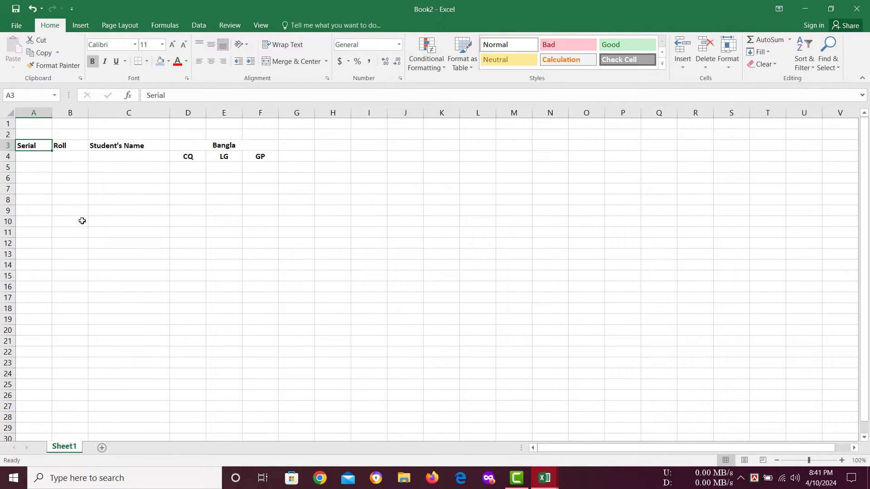
key(shift+Down)
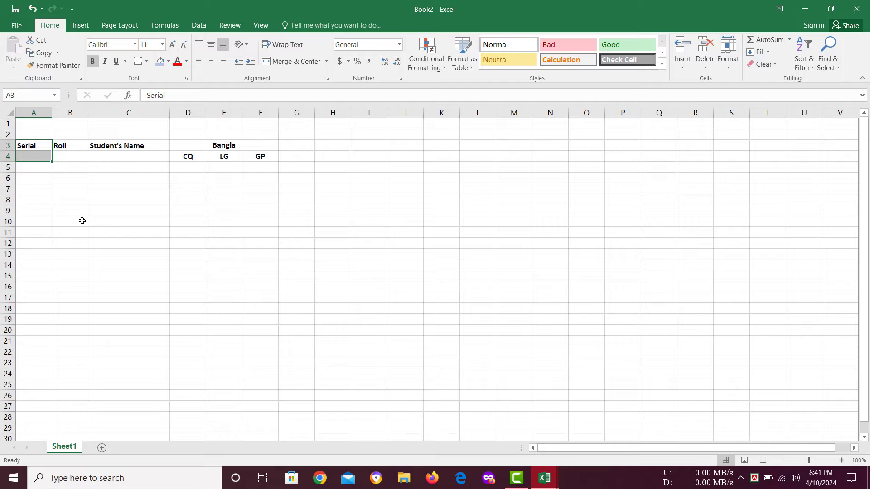
click(290, 62)
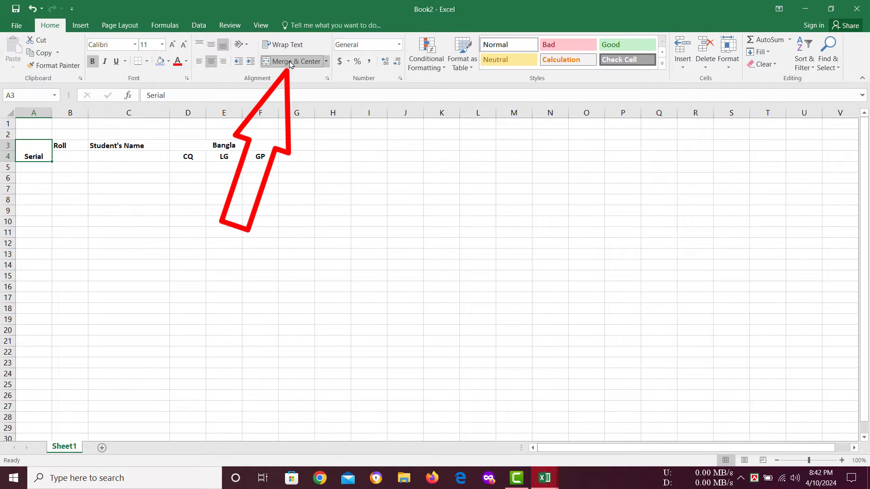
click(73, 149)
drag(72, 149, 235, 154)
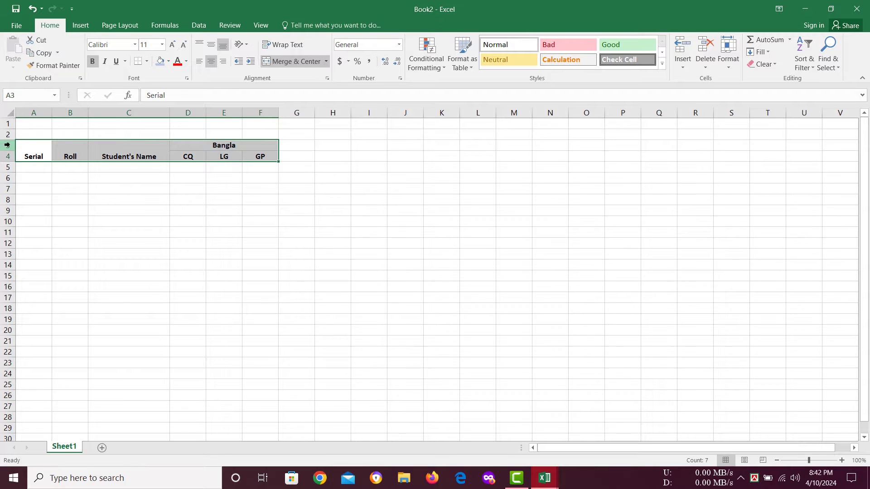
drag(7, 145, 8, 156)
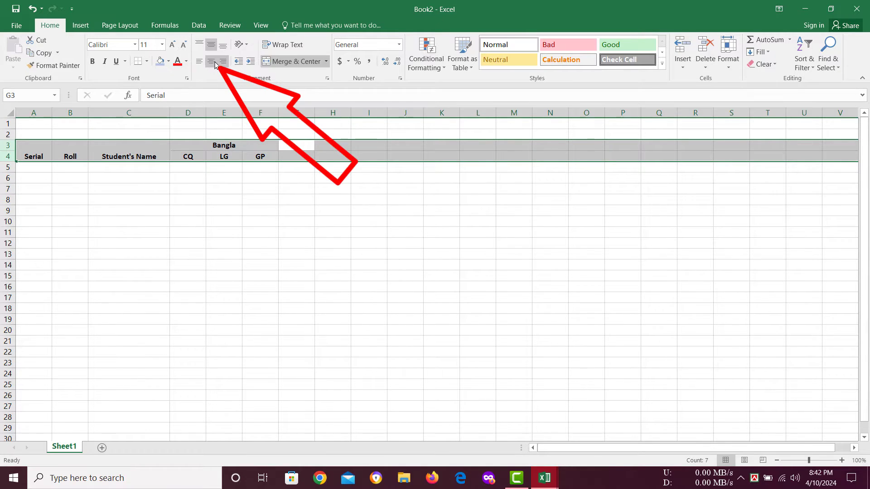
click(211, 44)
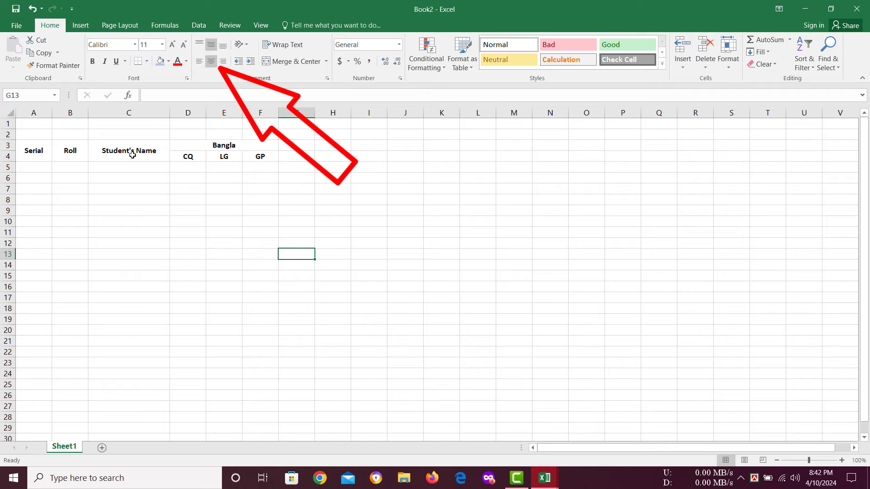
Step: Copy the Bangla heading block D3:F4 and paste it six times side by side, starting at G3 and ending with the block at V3
drag(190, 146, 256, 157)
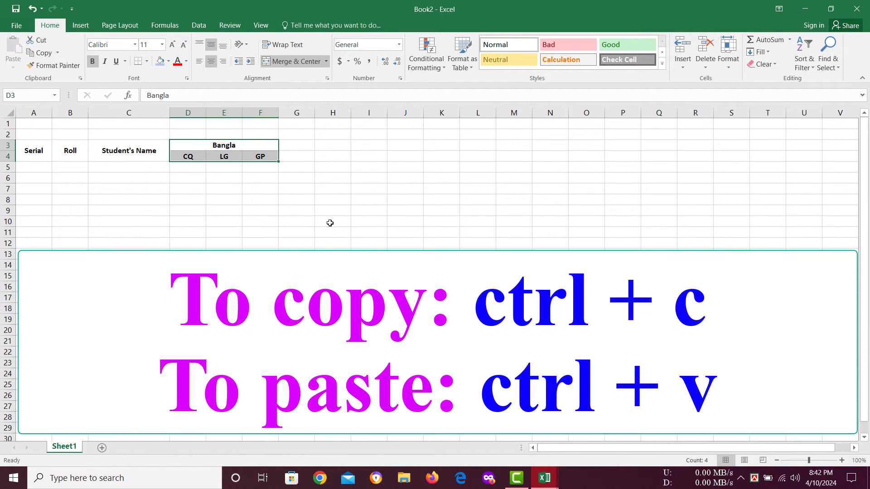
key(ctrl+c)
key(Right)
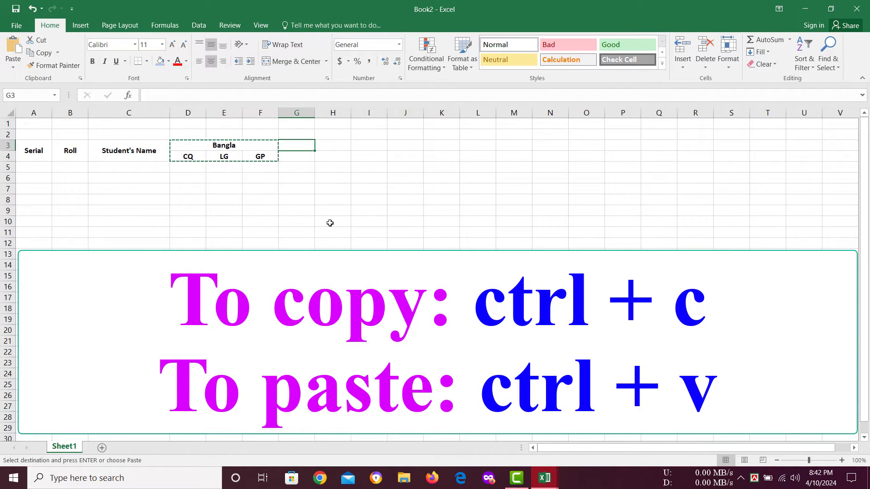
key(ctrl+v)
key(Right)
key(ctrl+v)
key(Right)
key(ctrl+v)
key(Right)
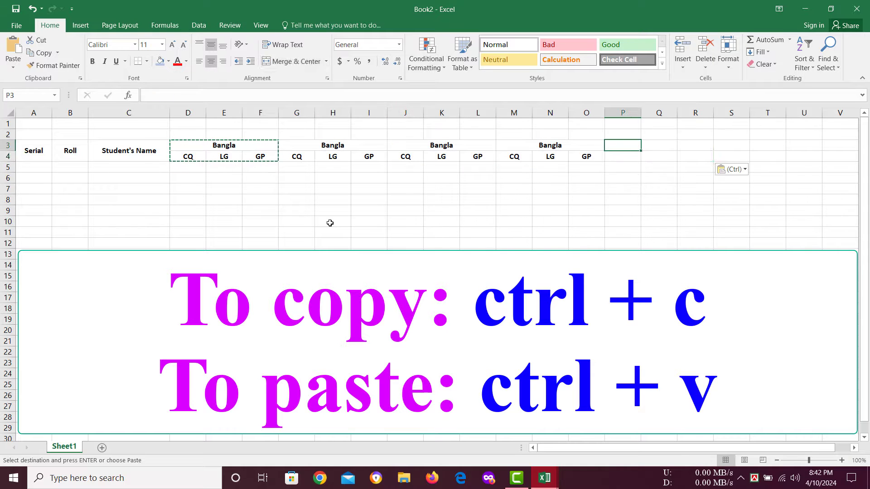
key(ctrl+v)
key(Right)
key(ctrl+v)
key(Right)
key(ctrl+v)
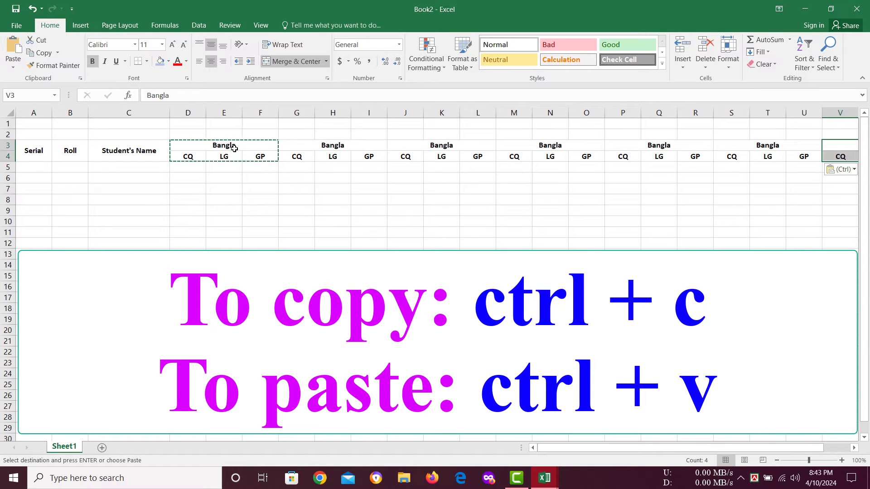
Step: Rename the six copied Bangla headings in row 3 as English, Management, Accounting, ICT, Finance and Marketing, in that order
click(340, 147)
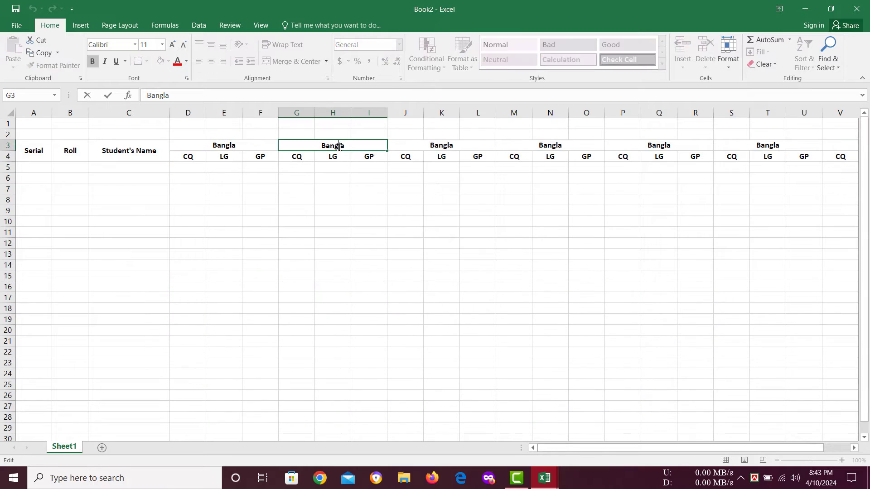
text(English)
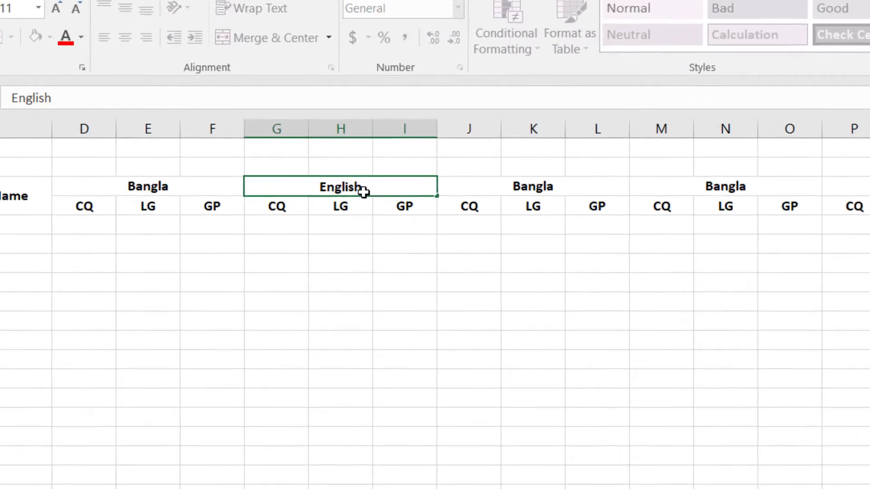
click(503, 168)
text(Management)
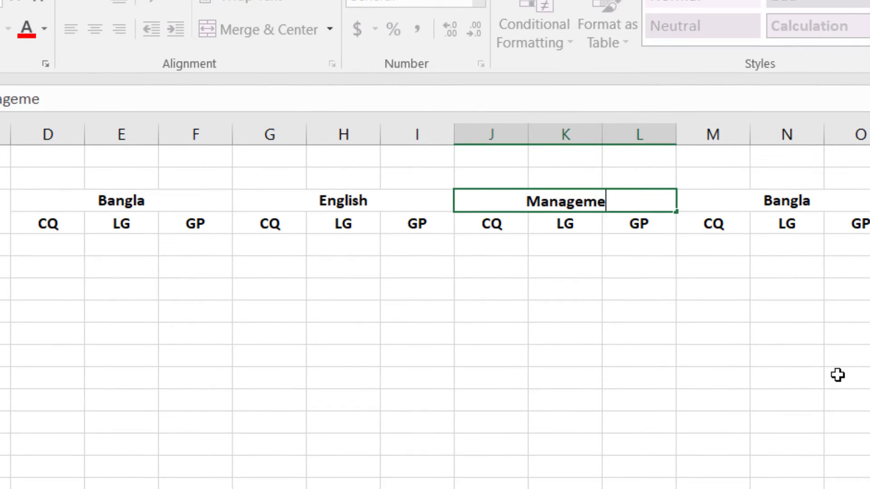
key(Tab)
text(Accounting)
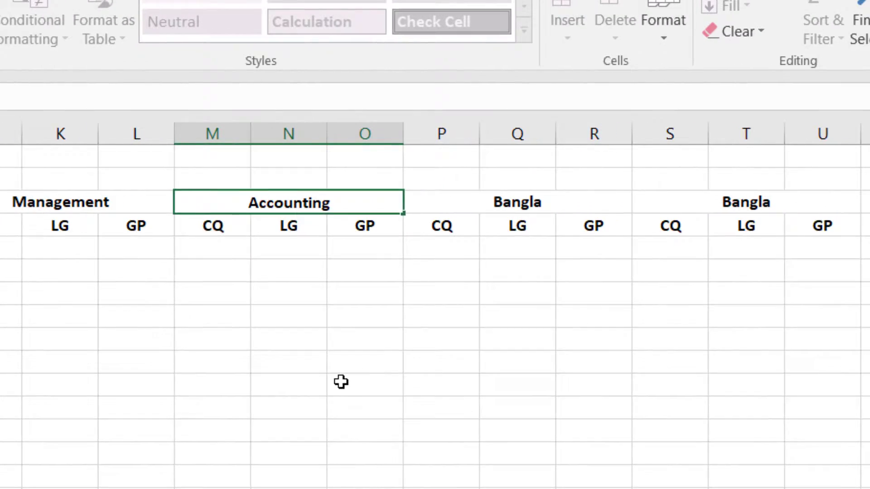
key(Tab)
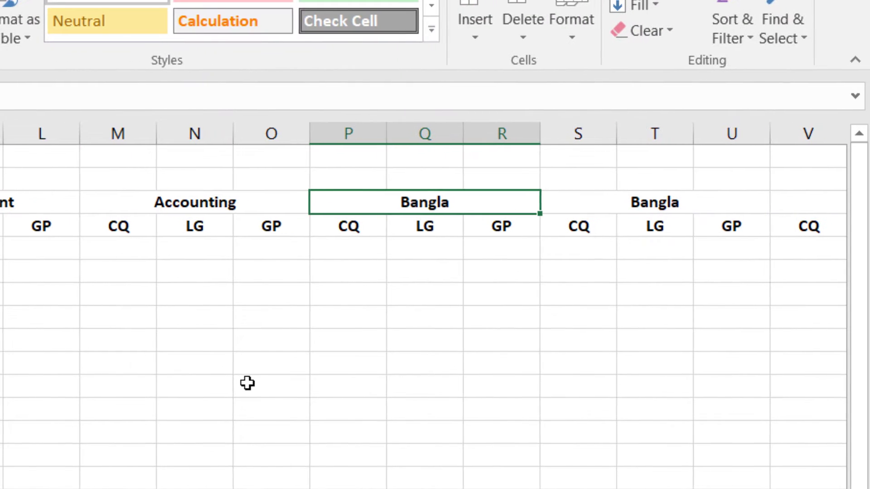
text(ICT)
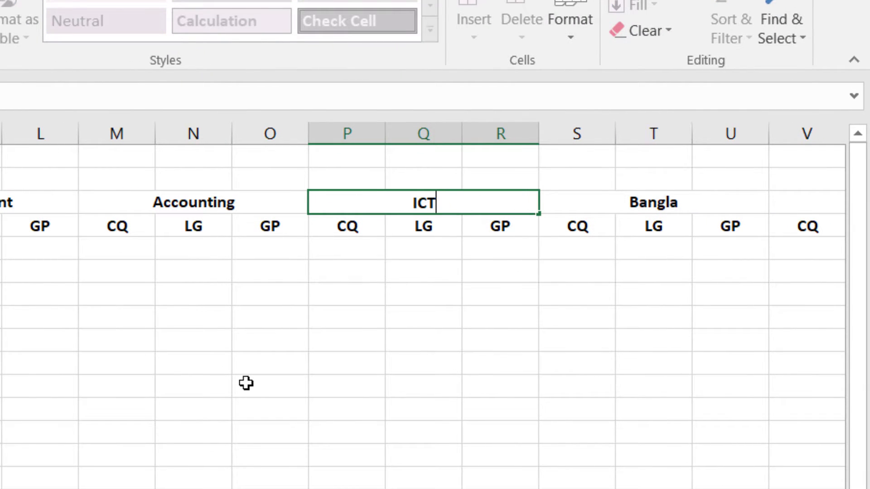
key(Tab)
text(Finance)
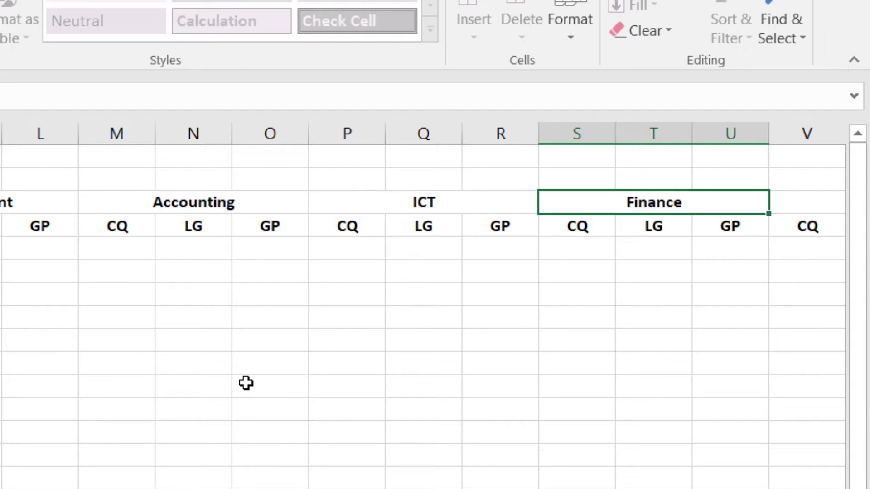
key(Tab)
text(Marketing)
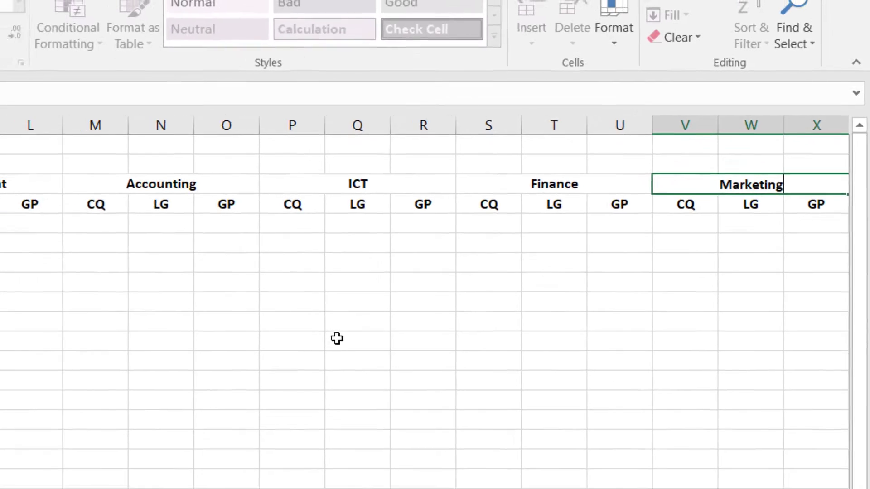
Step: Select columns D through X and narrow them all equally so the whole table from Student's Name to Marketing fits in view
drag(809, 132, 32, 115)
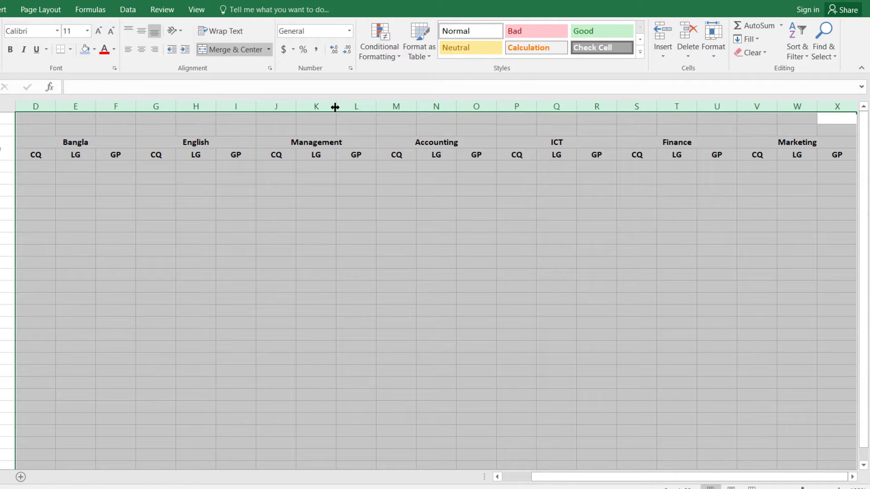
drag(336, 107, 331, 107)
drag(483, 109, 480, 109)
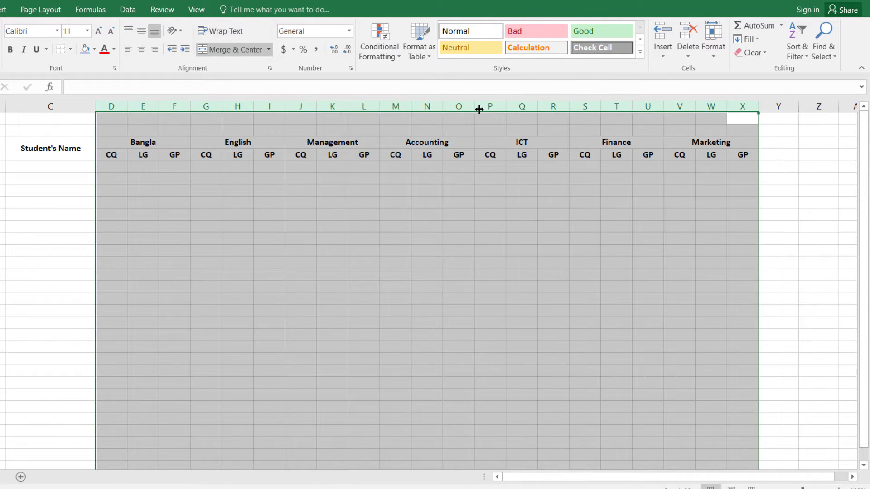
click(50, 262)
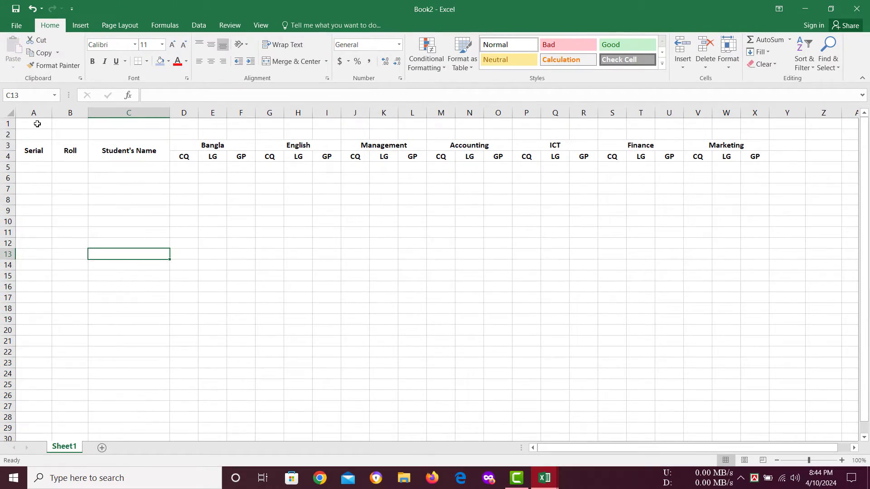
Step: Enter the title "First Term Exam 2024" in A1 and the subtitle "XI Business Studies; Section D" in A2
click(38, 124)
text(First)
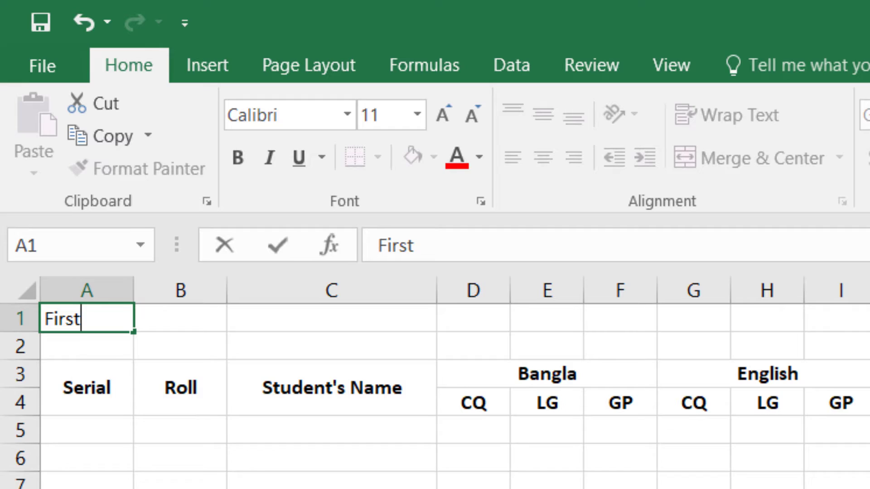
text( S)
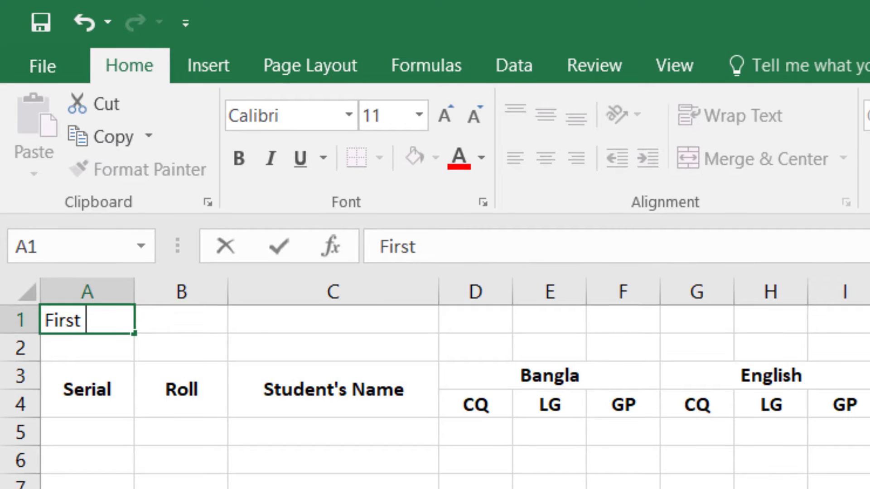
key(BackSpace)
text(Term Exam 2024)
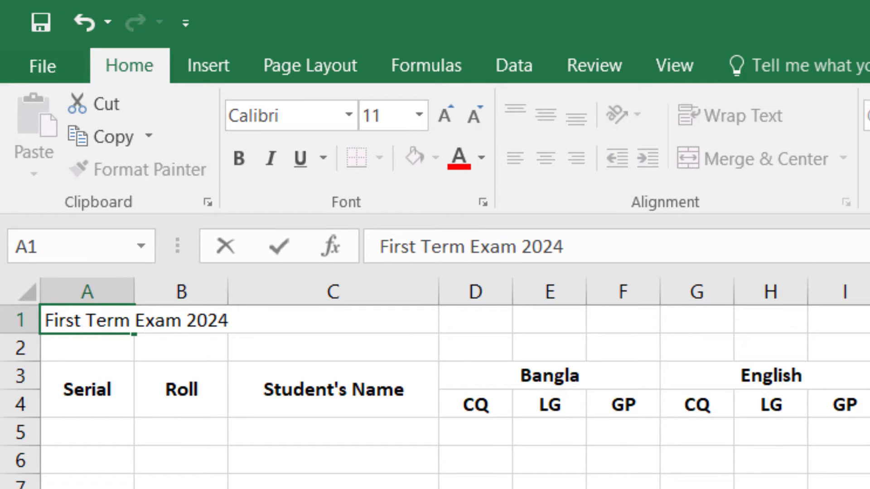
key(Return)
text(XI)
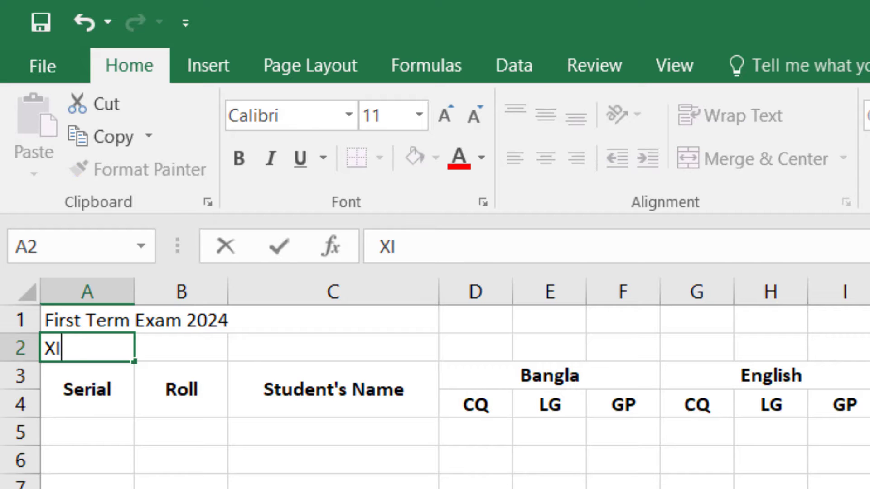
text( Business Studie)
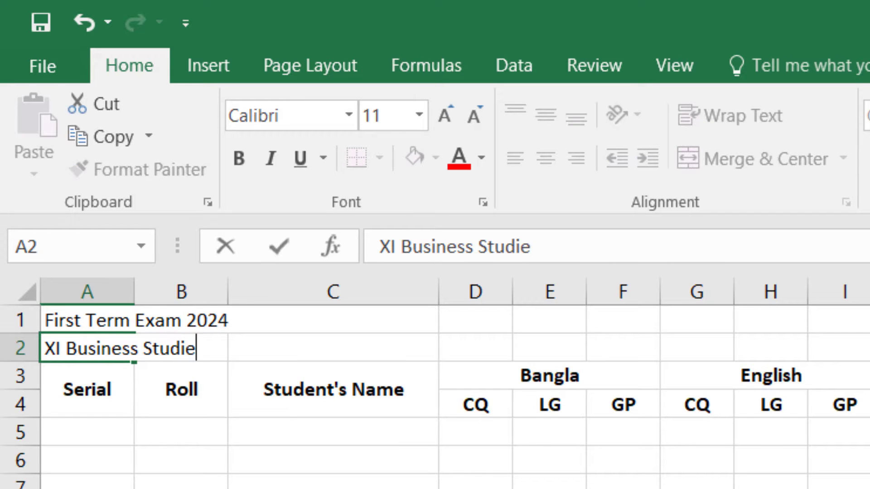
text(s; Section D)
key(Return)
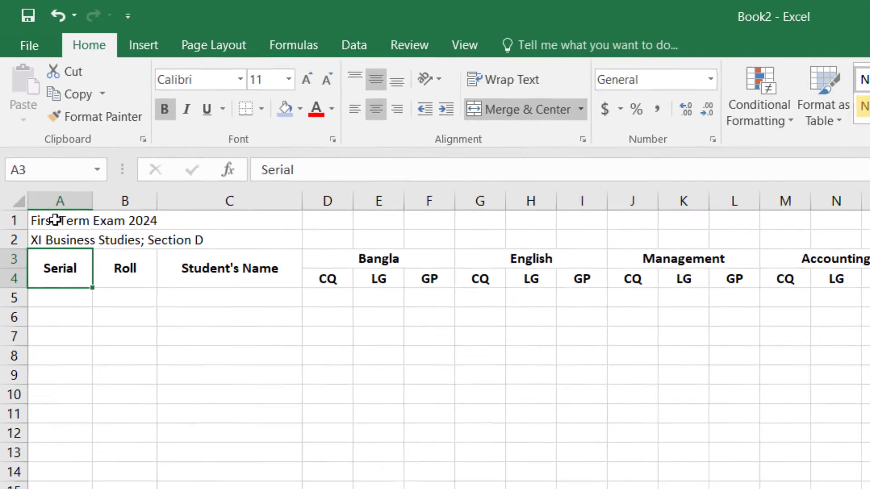
Step: Merge and center the exam title across A1:X1 and format it bold at font size 36
click(80, 320)
mouse_move(36, 146)
mouse_down()
mouse_move(857, 145)
mouse_move(834, 136)
mouse_up()
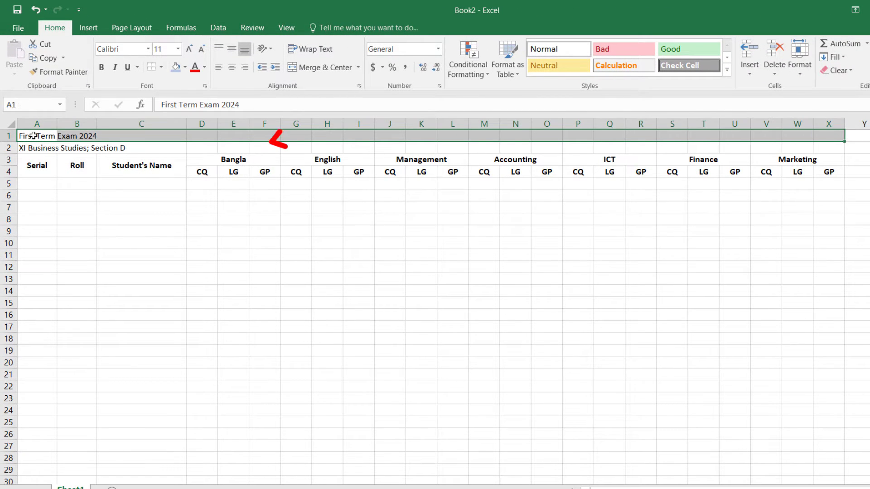
click(321, 69)
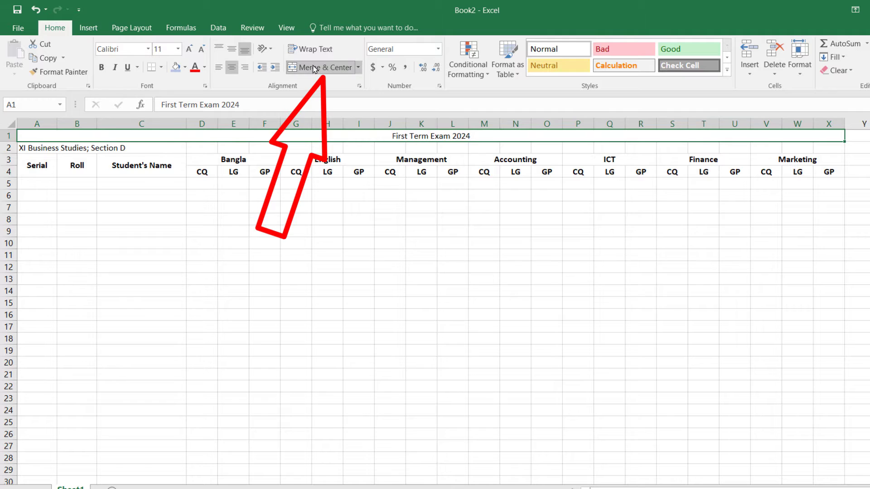
click(189, 49)
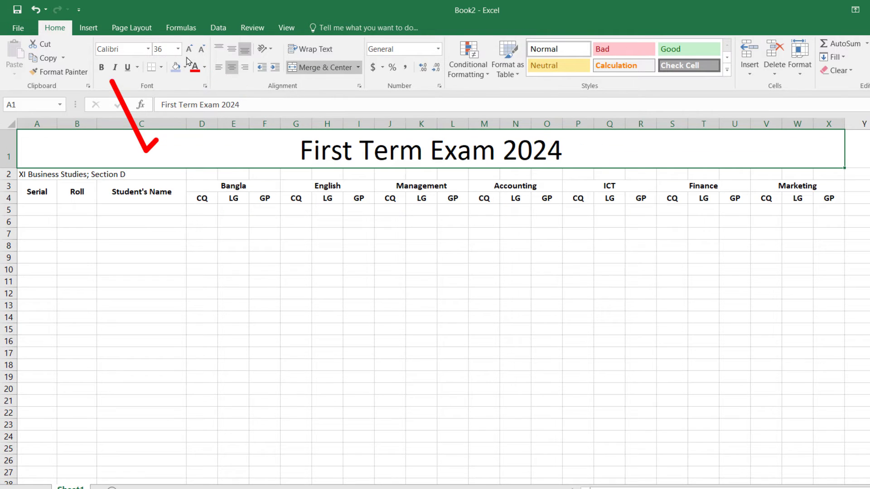
click(102, 68)
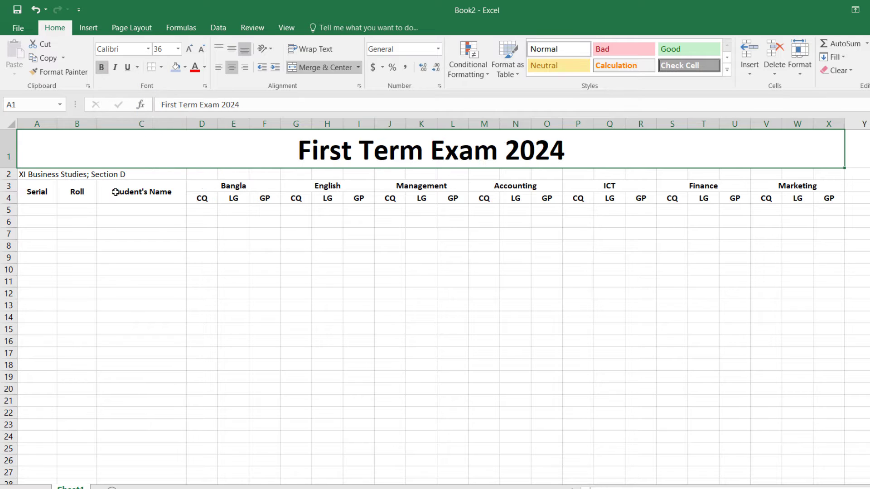
Step: Merge and center the class and section subtitle across A2:X2, and make it bold with a font one size above 20
click(25, 177)
key(shift+Right)
key(shift+Right)
key(shift+Right)
key(shift+Right)
key(shift+Right)
key(shift+Right)
key(shift+Right)
key(shift+Right)
key(shift+Right)
key(shift+Right)
key(shift+Right)
key(shift+Right)
key(shift+Right)
key(shift+Right)
key(shift+Right)
key(shift+Right)
key(shift+Right)
key(shift+Right)
key(shift+Right)
key(shift+Right)
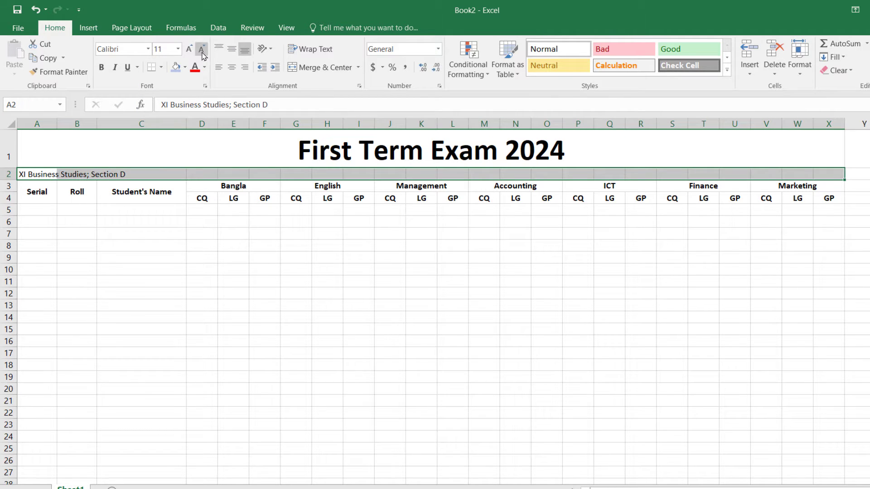
click(324, 68)
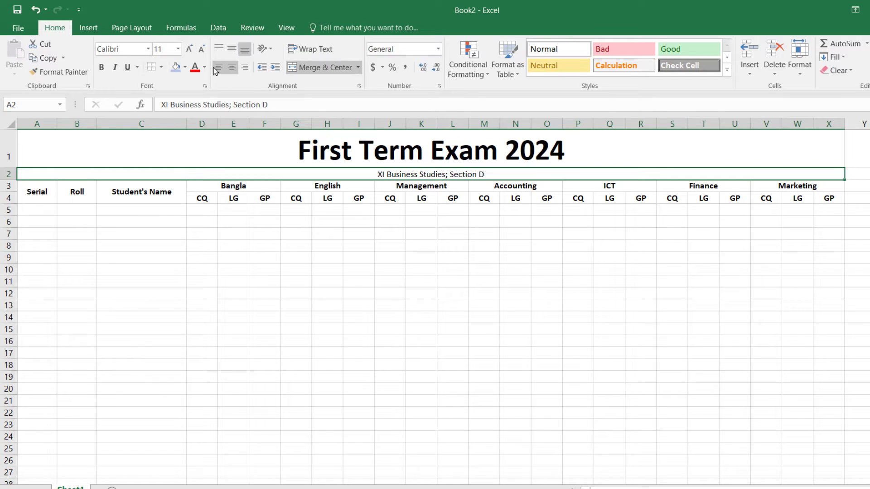
click(101, 68)
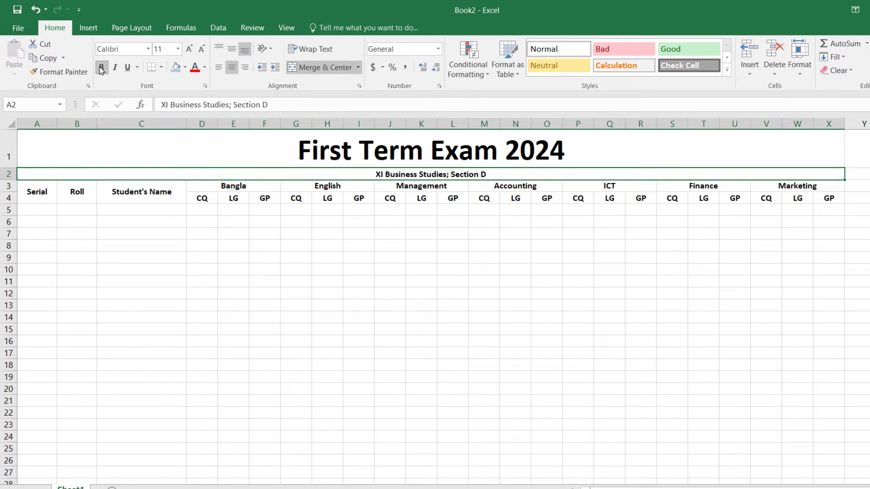
click(190, 50)
click(190, 50)
click(190, 49)
click(190, 50)
click(190, 50)
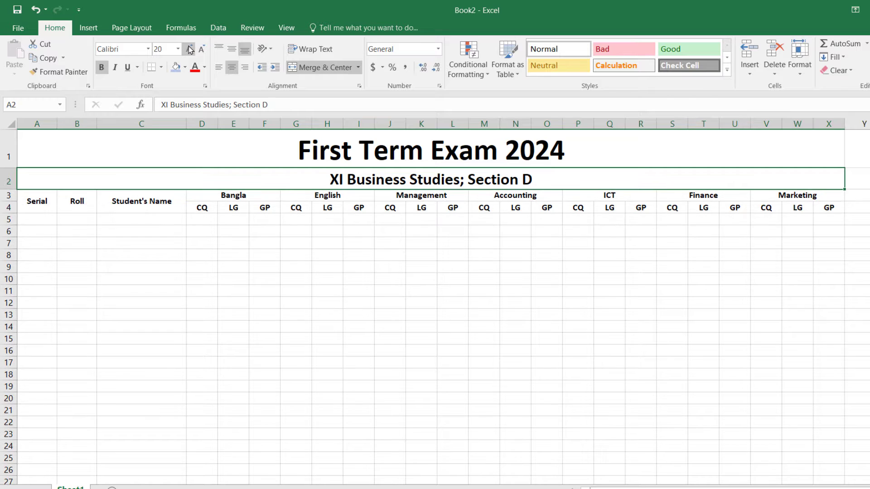
click(190, 50)
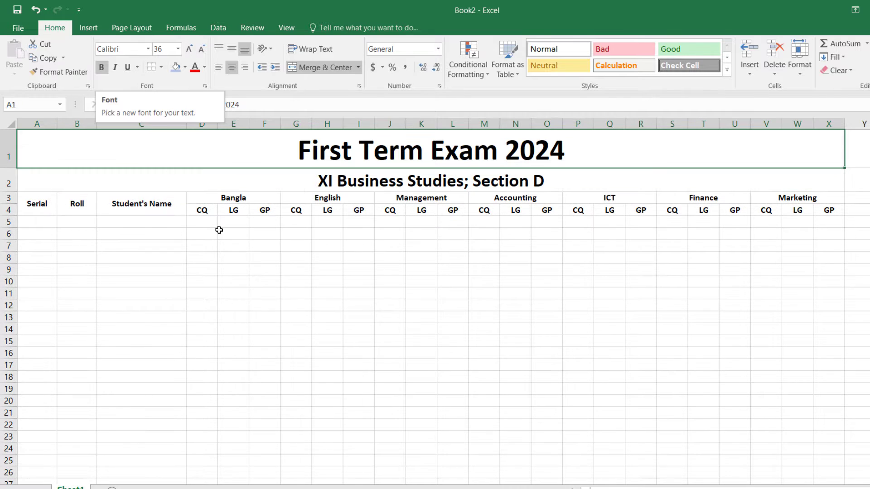
Step: Change the font of the whole title and heading block A1:X4 to Times New Roman
key(Up)
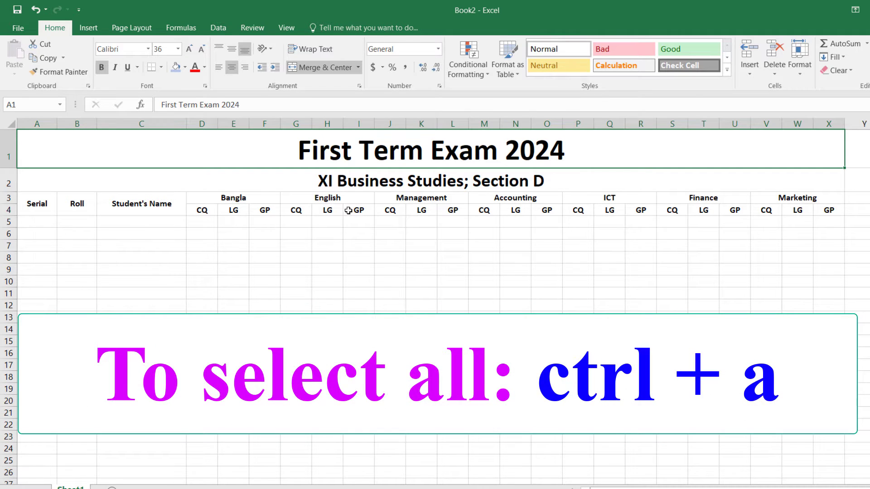
key(ctrl+a)
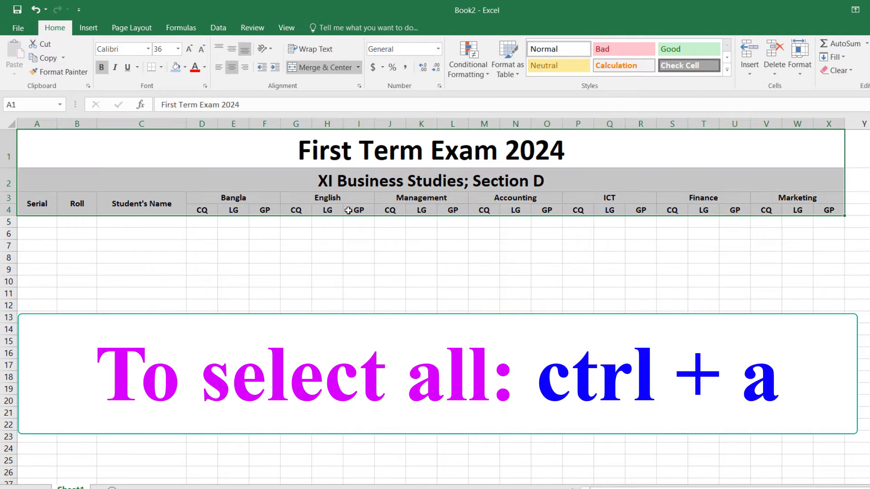
click(135, 50)
text(Times New Roman)
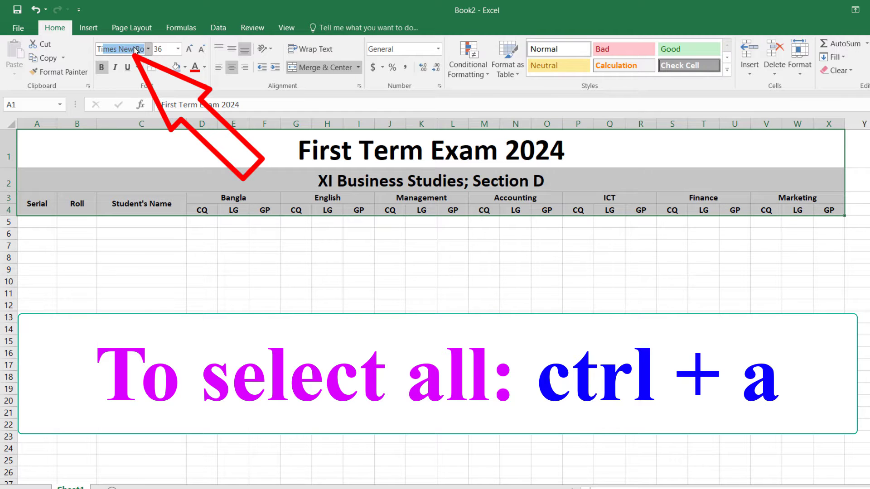
key(Return)
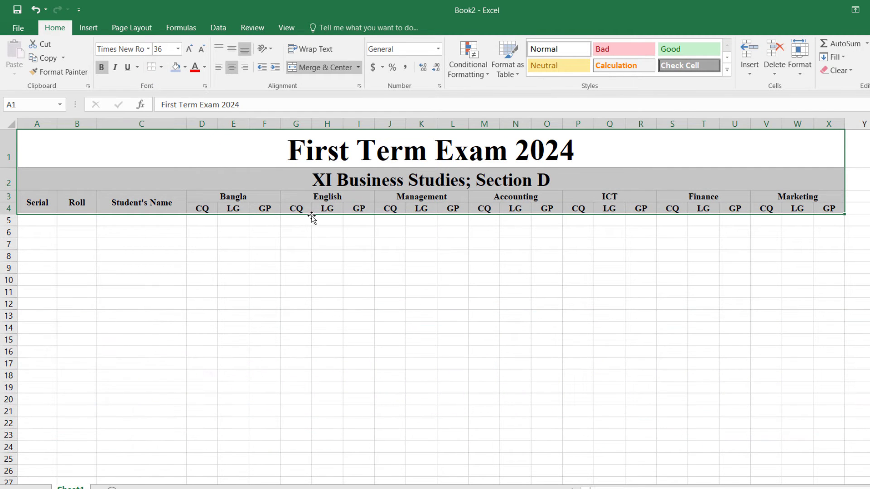
Step: Center the cells of the Serial column A horizontally and middle-align them vertically
click(38, 221)
key(ctrl+space)
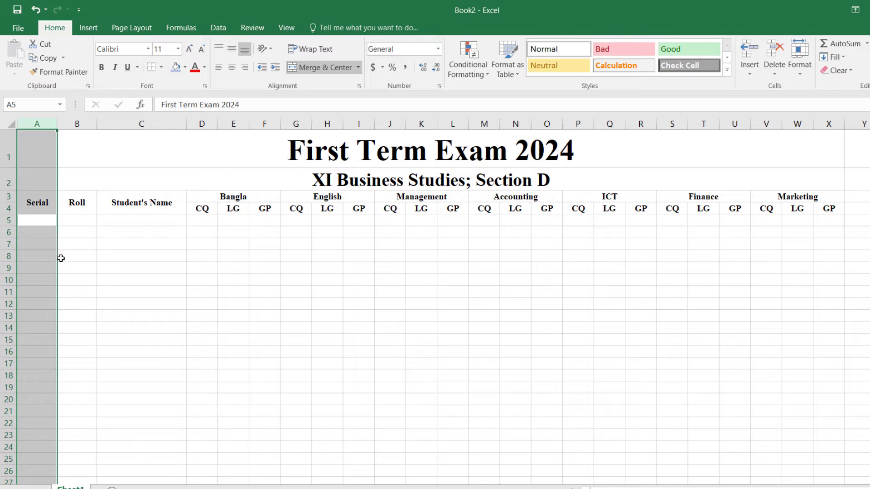
click(232, 67)
click(231, 49)
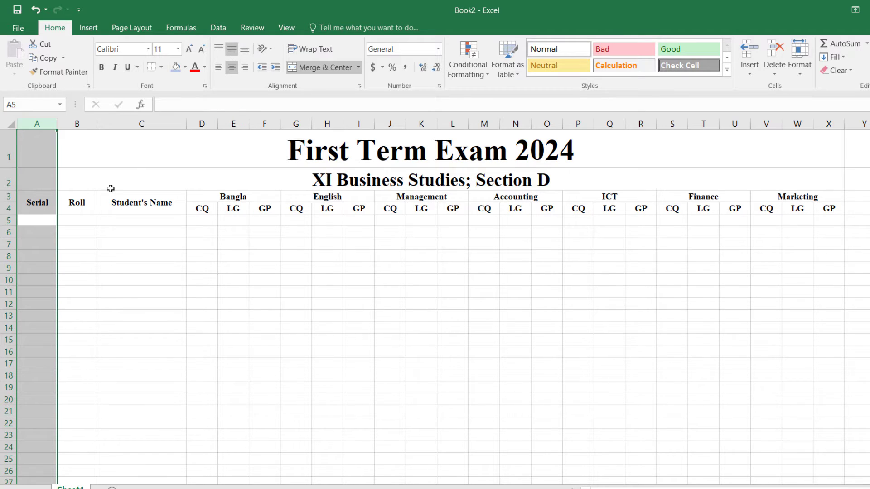
Step: Enter 1 and 2 in A5 and A6 and extend the serial number series to 10 in A14
click(43, 221)
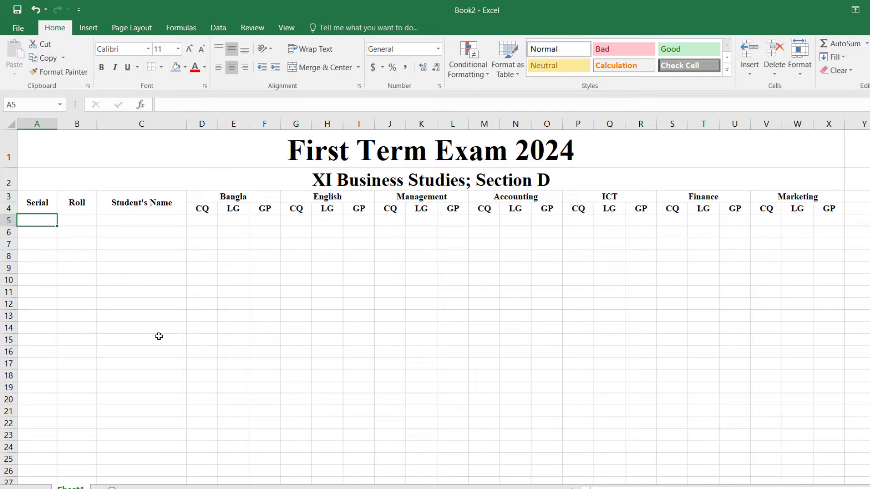
text(1)
text(2)
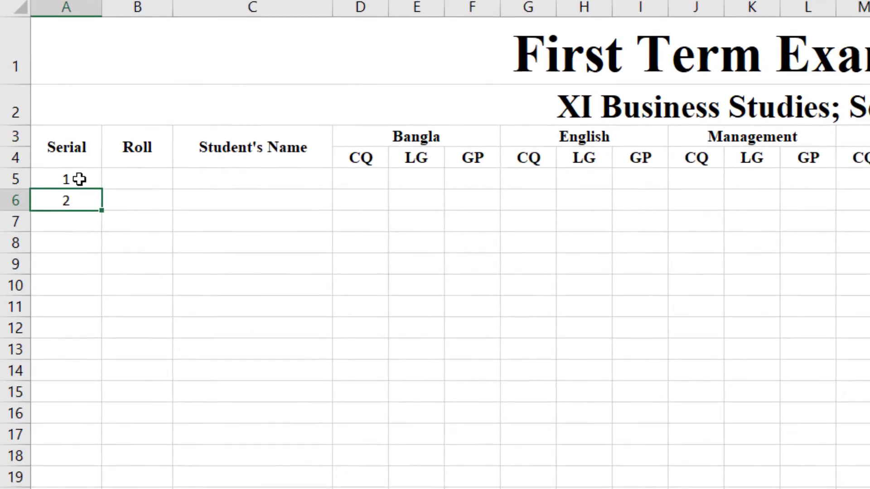
drag(80, 180, 117, 399)
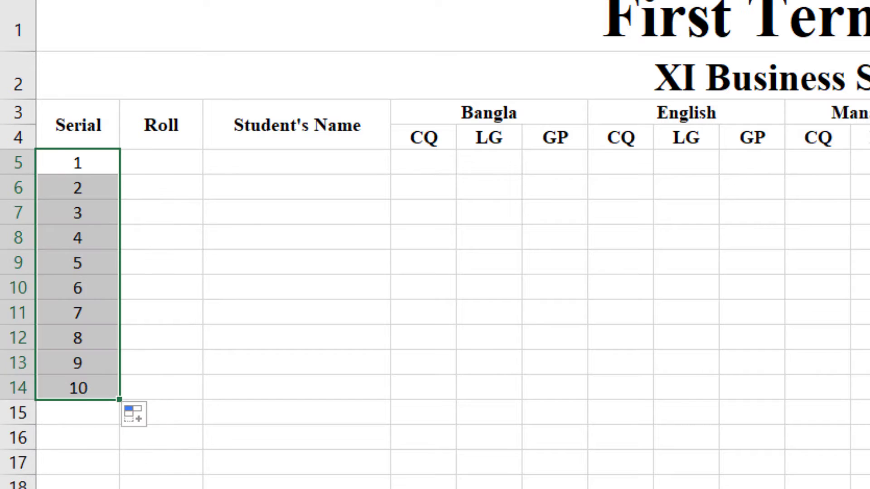
click(227, 254)
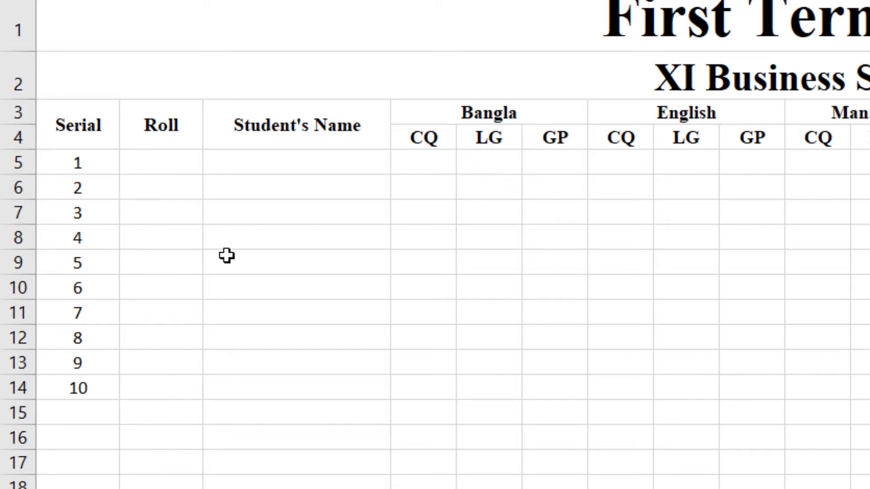
Step: Enter rolls 4601 and 4602 in B5:B6, extend the series to 4610 in B14, and center B5:B14 horizontally and vertically
click(174, 166)
text(4601)
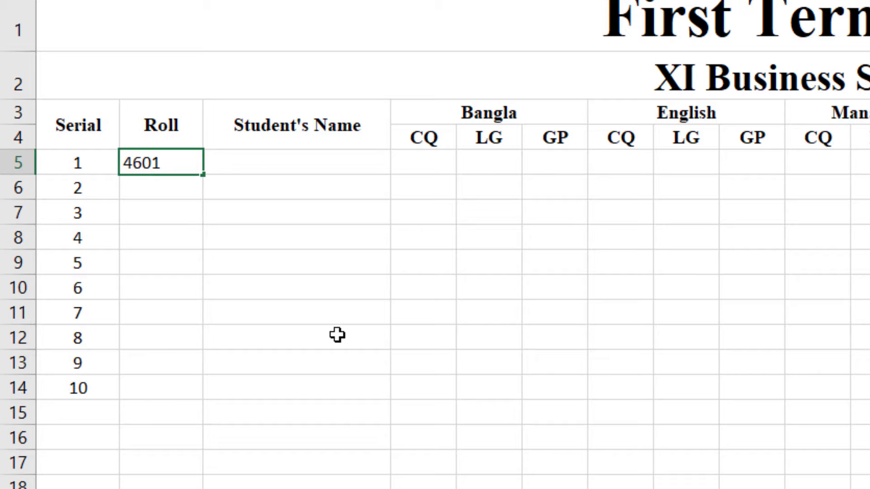
key(Return)
text(4)
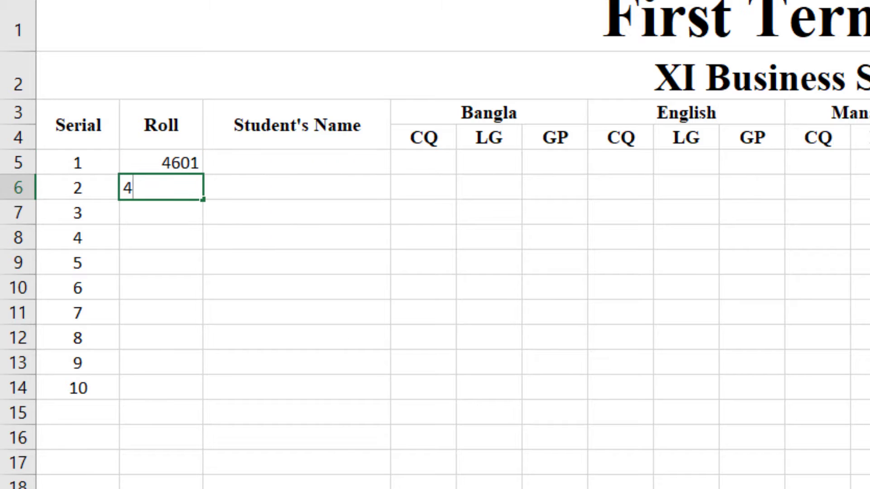
text(602)
key(Return)
drag(175, 163, 198, 393)
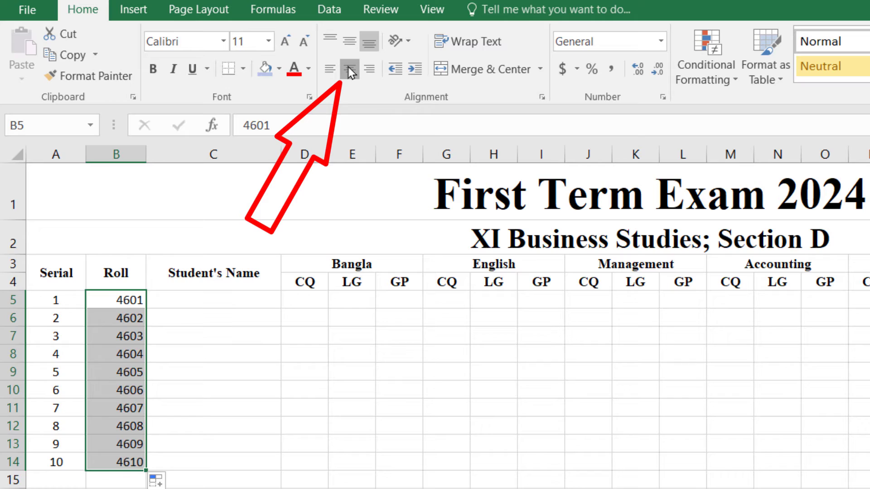
click(349, 71)
click(350, 40)
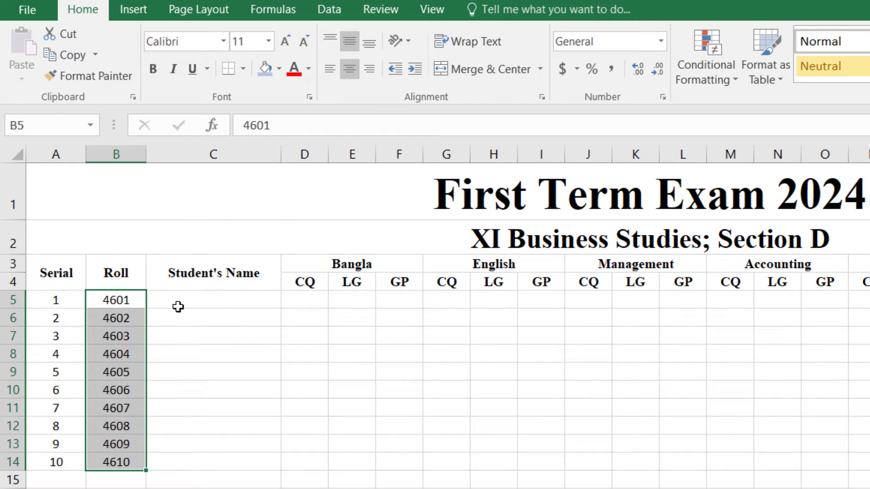
Step: Copy the student names C5:C14 from the How to Make Result.xlsx workbook and paste them from C5 in Book2
click(180, 300)
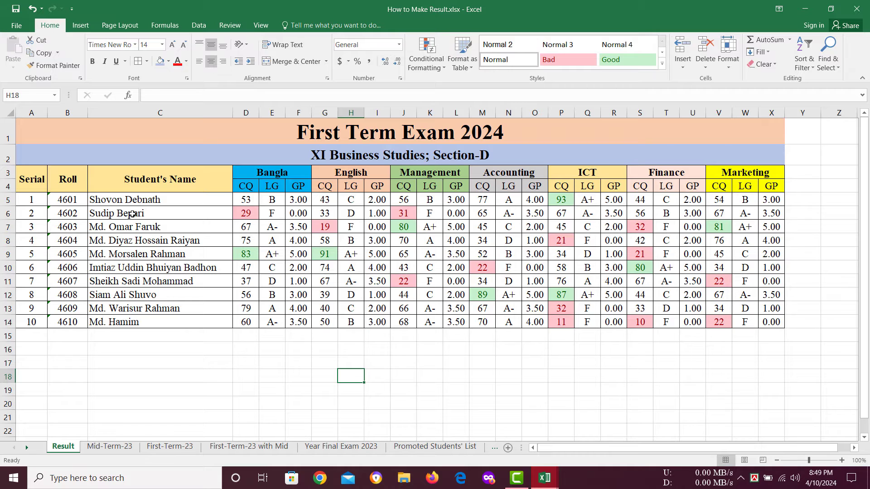
drag(145, 201, 151, 330)
key(ctrl+c)
mouse_move(544, 478)
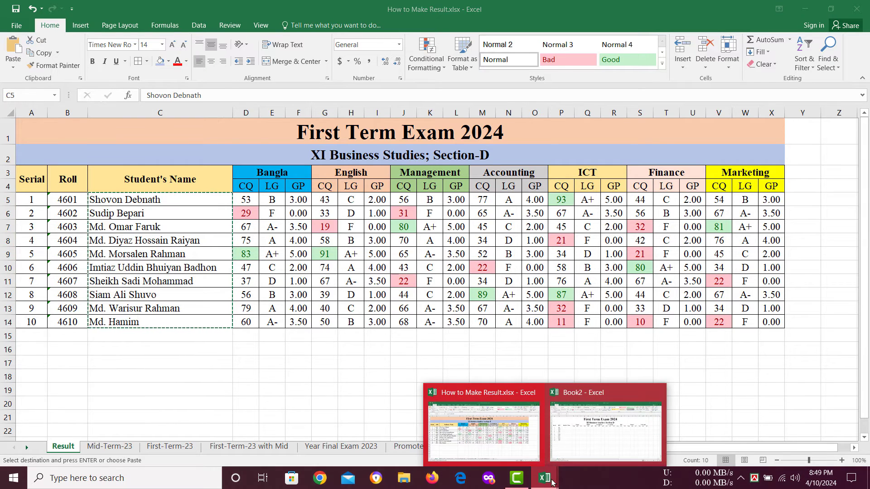
click(606, 421)
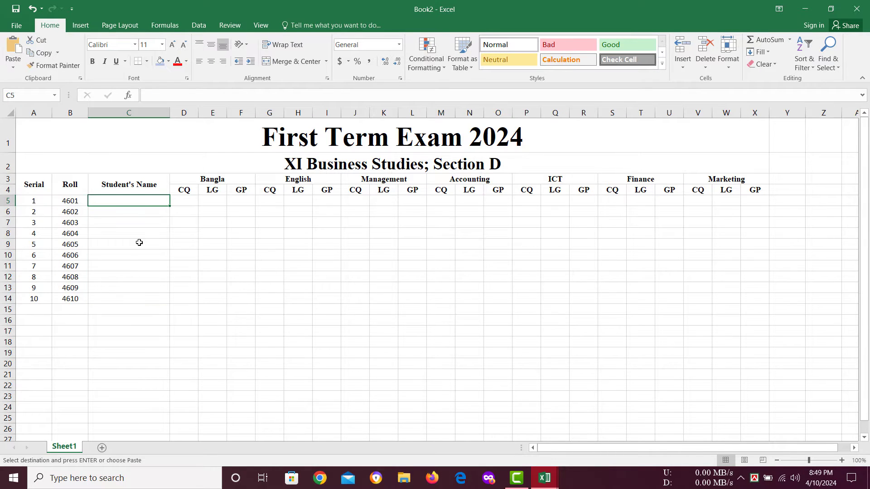
key(ctrl+v)
Step: Widen the Student's Name column C to fit the longest name and narrow the Serial column A slightly
drag(165, 113, 219, 117)
click(318, 358)
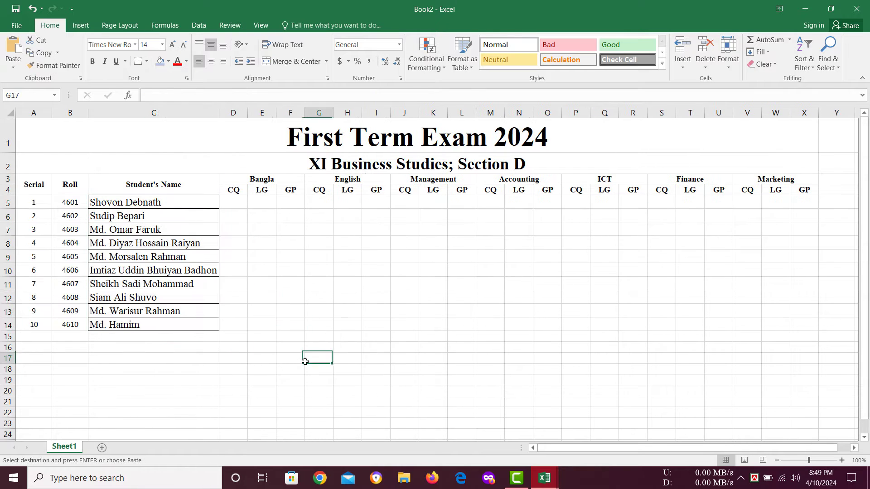
drag(51, 111, 44, 112)
Step: Apply all borders to the result table A3:X14
drag(30, 184, 774, 324)
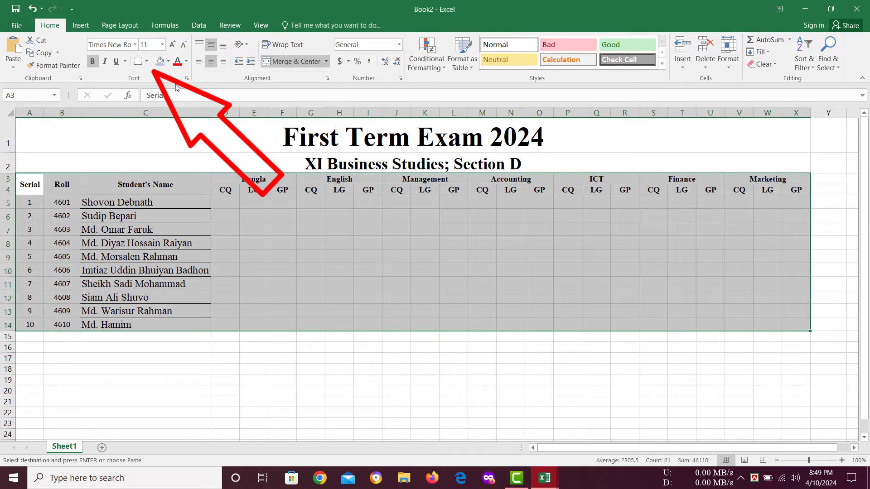
click(149, 63)
click(174, 157)
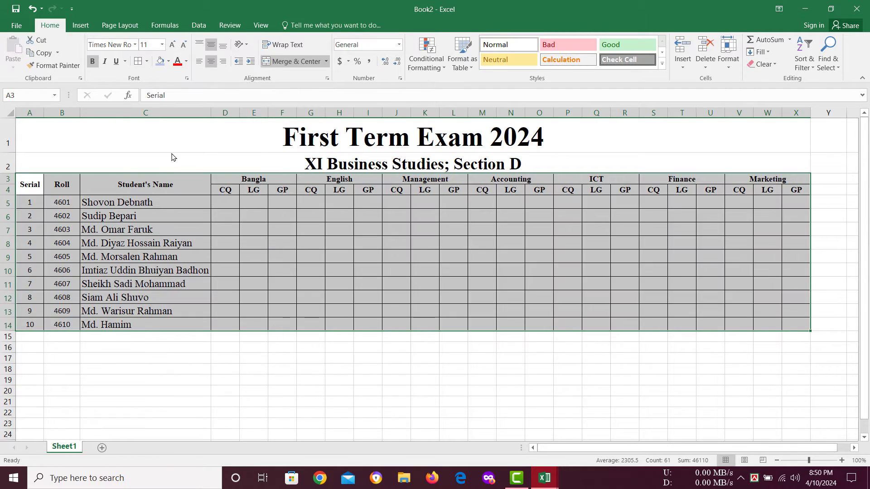
click(339, 380)
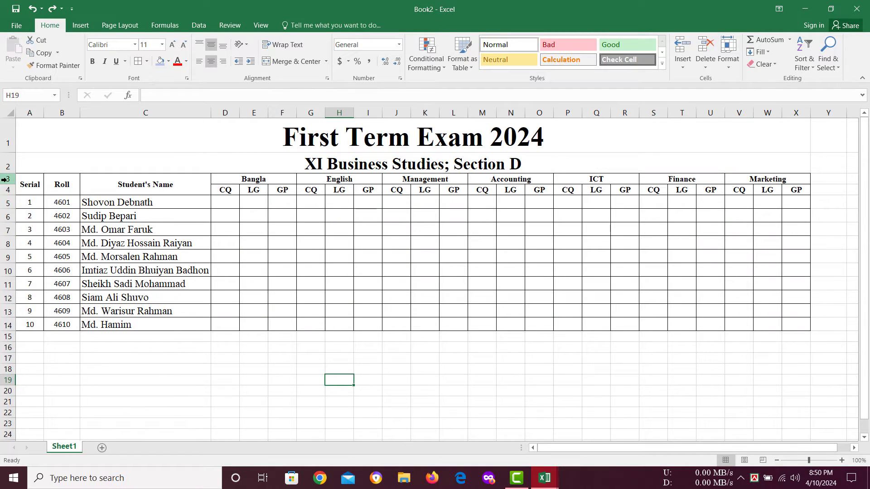
Step: Make rows 3 to 14 of the result table uniformly a little taller
drag(8, 180, 11, 327)
drag(10, 290, 12, 294)
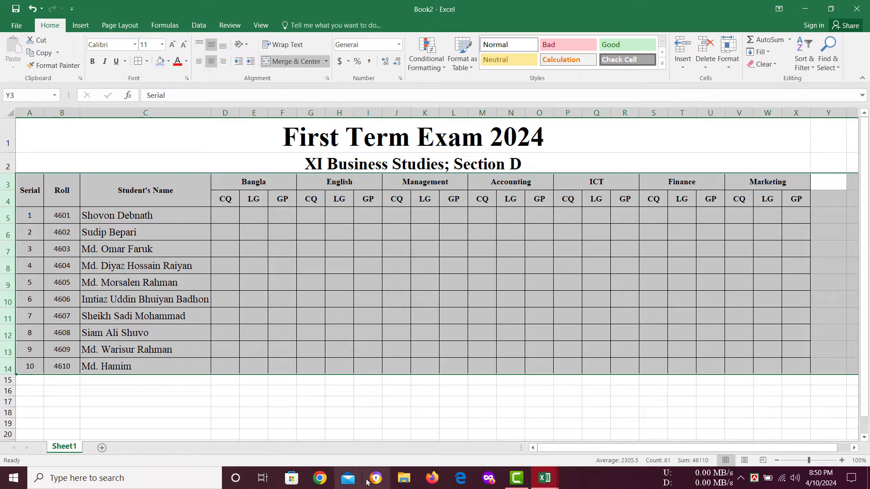
click(434, 392)
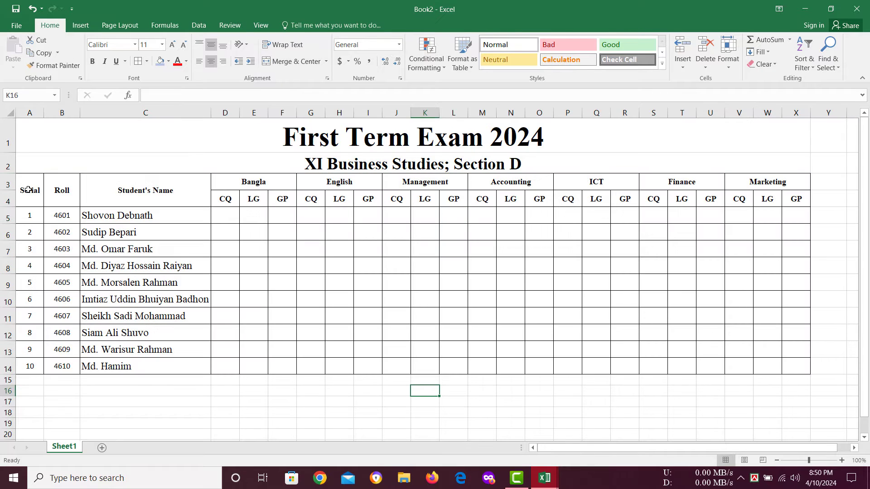
Step: Set the font size of the result table A3:X14 to 14
drag(28, 190, 806, 370)
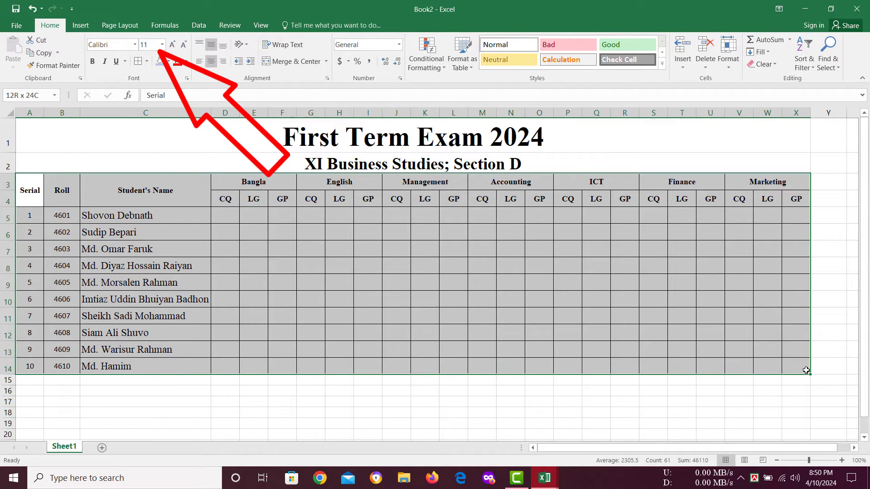
click(150, 44)
text(14)
key(Return)
click(368, 401)
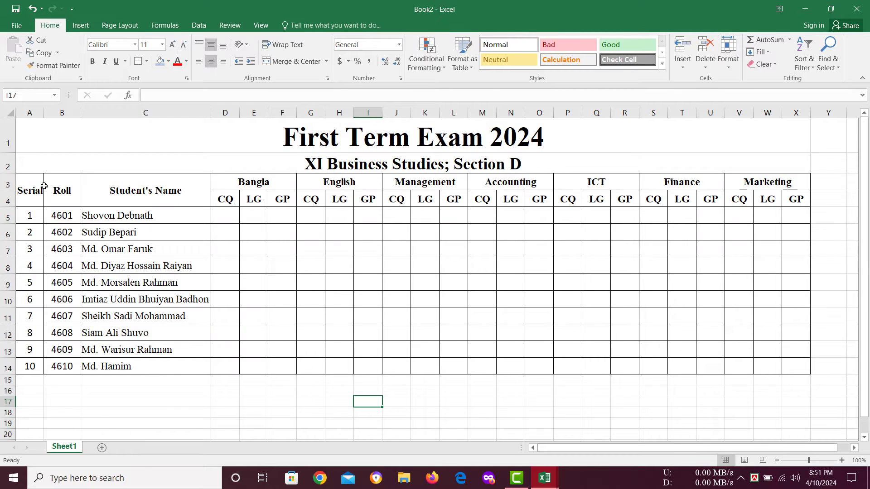
Step: Try a light gold fill on the whole heading block A3:X4
drag(32, 186, 768, 198)
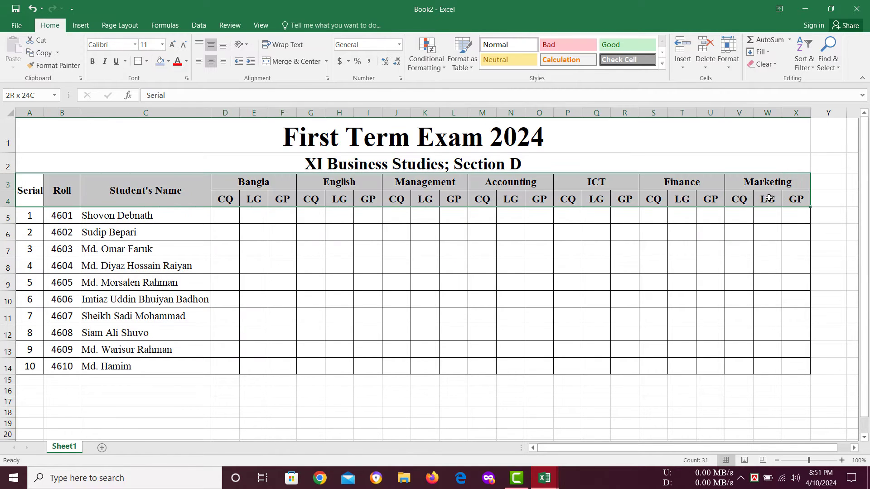
click(168, 61)
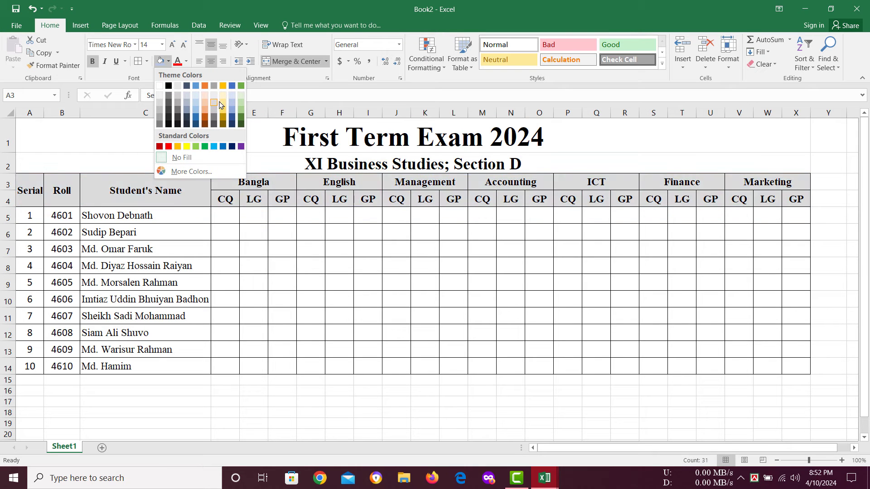
click(223, 98)
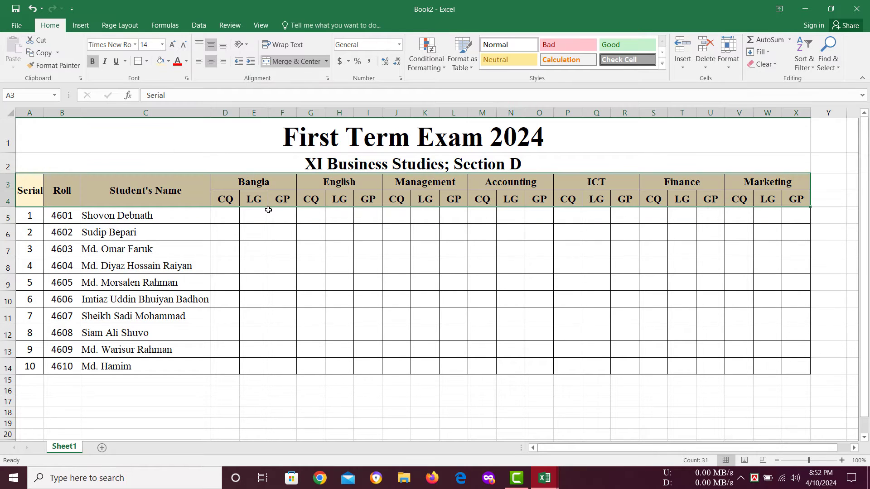
key(ctrl+z)
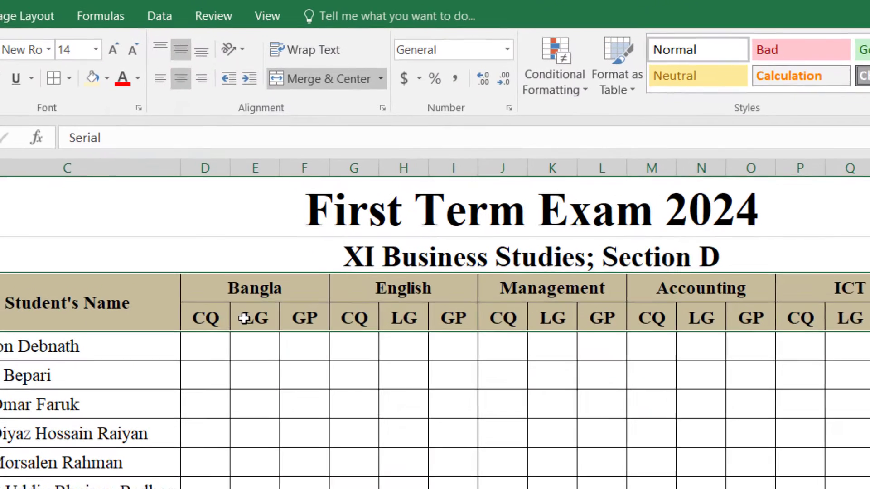
Step: Fill the Bangla headings D3:F4 with light green and the English headings G3:I4 with gray
drag(248, 187, 282, 199)
click(168, 61)
click(232, 158)
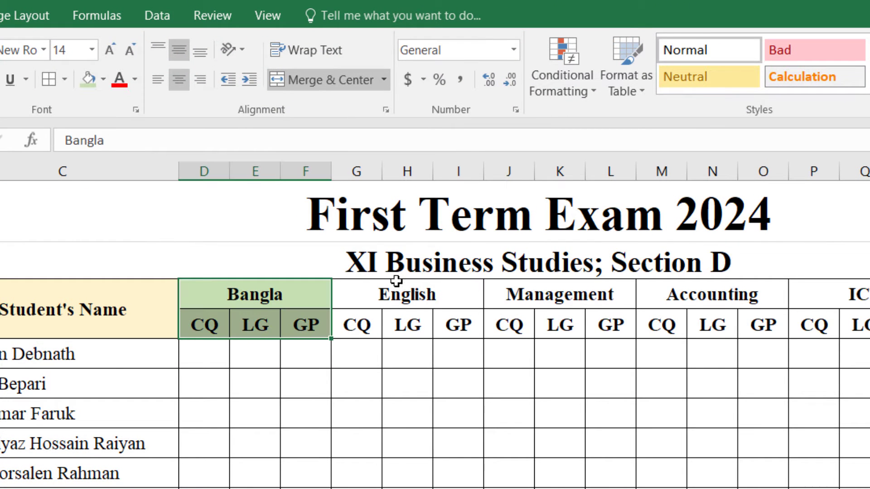
drag(399, 295, 409, 333)
Step: Fill the Management headings J3:L4 with light orange and the Accounting headings M3:O4 with light blue
drag(521, 295, 552, 325)
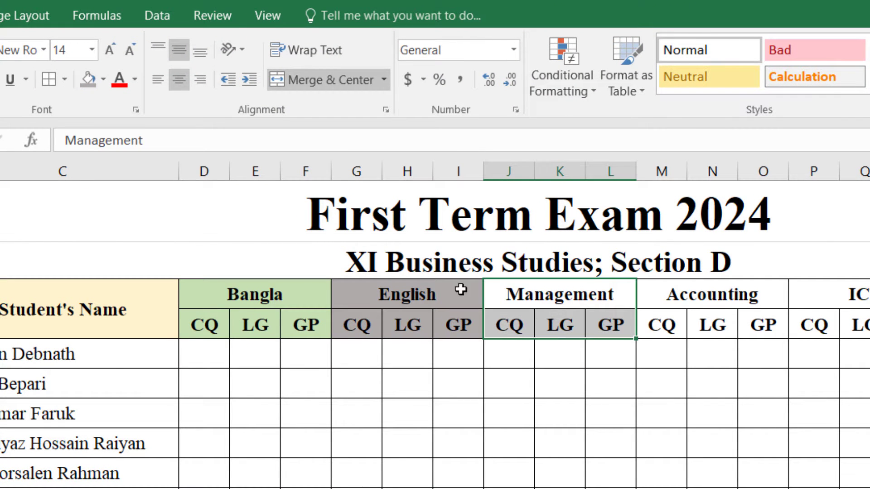
click(104, 81)
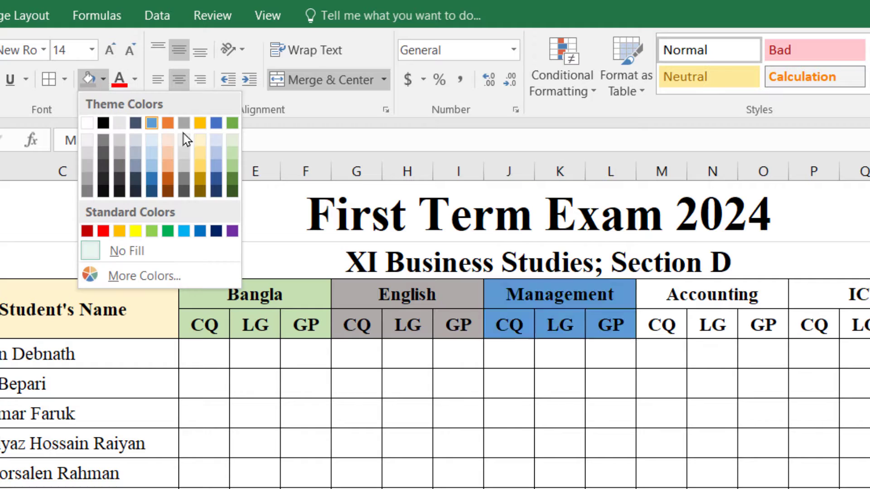
click(168, 158)
drag(666, 295, 763, 325)
click(104, 80)
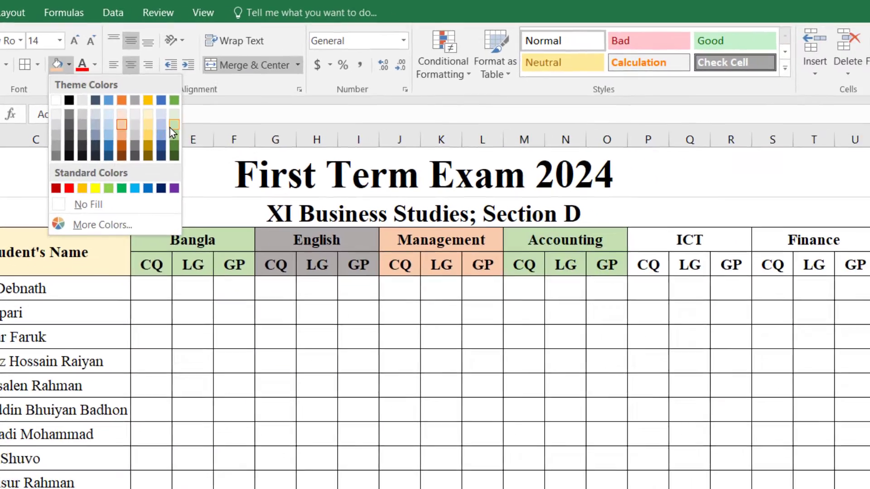
click(216, 160)
Step: Fill the ICT headings P3:R4 with very light gray and the Finance headings S3:U4 with standard light green
drag(814, 294, 868, 325)
click(104, 79)
click(37, 97)
drag(655, 207, 726, 228)
click(49, 55)
click(82, 163)
Step: Fill the Marketing headings V3:X4 with standard yellow
drag(762, 207, 833, 228)
click(49, 56)
click(71, 162)
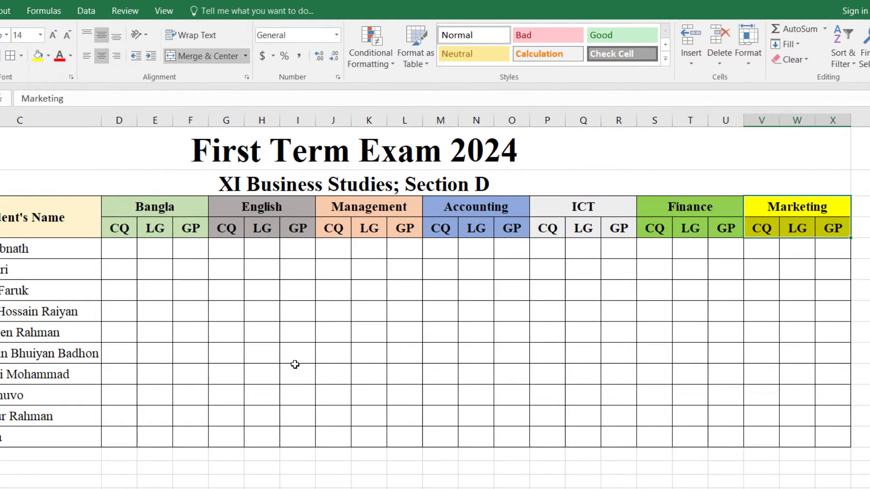
click(296, 365)
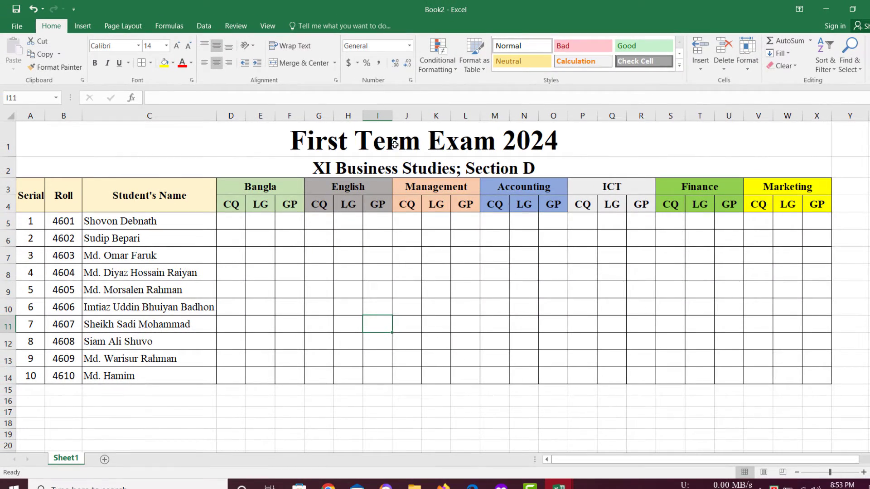
Step: Fill the First Term Exam 2024 title row with pale orange and the XI Business Studies row with green
click(385, 142)
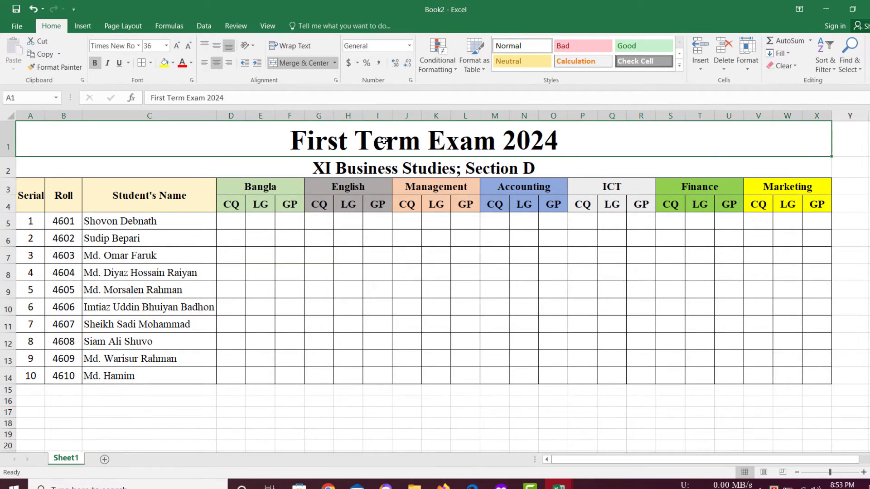
click(173, 63)
click(210, 105)
click(150, 168)
click(173, 63)
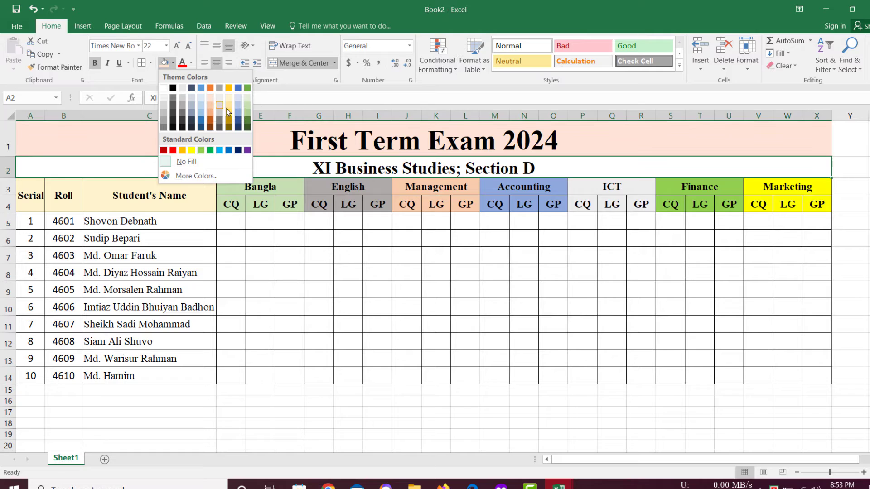
click(247, 113)
click(348, 423)
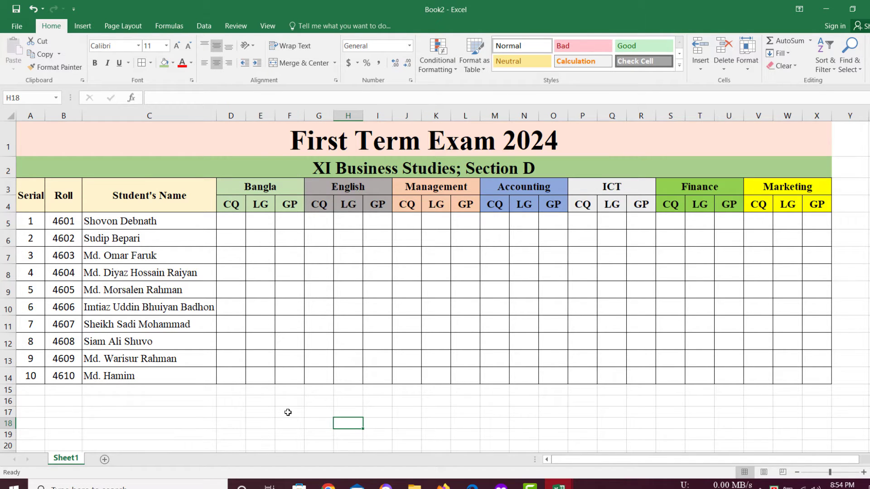
Step: Start an IF formula in E5, the first student's Bangla LG cell, returning "A+" when D5>=80
click(262, 222)
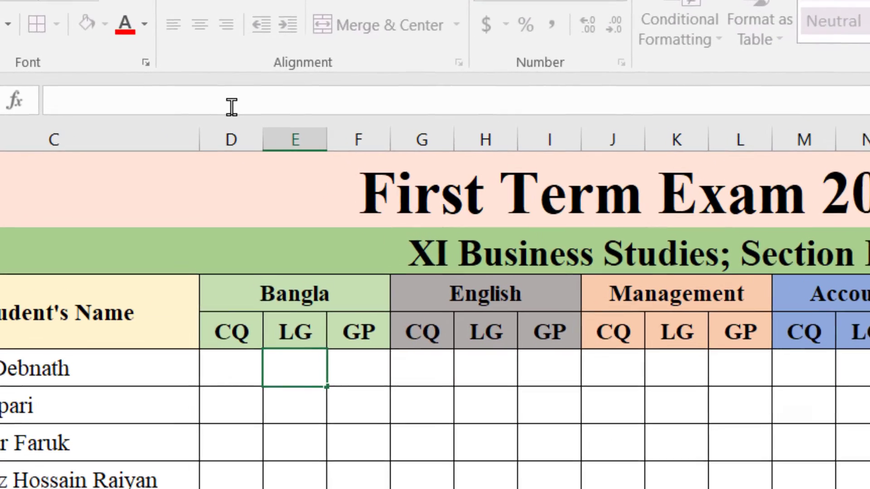
click(231, 101)
text(=)
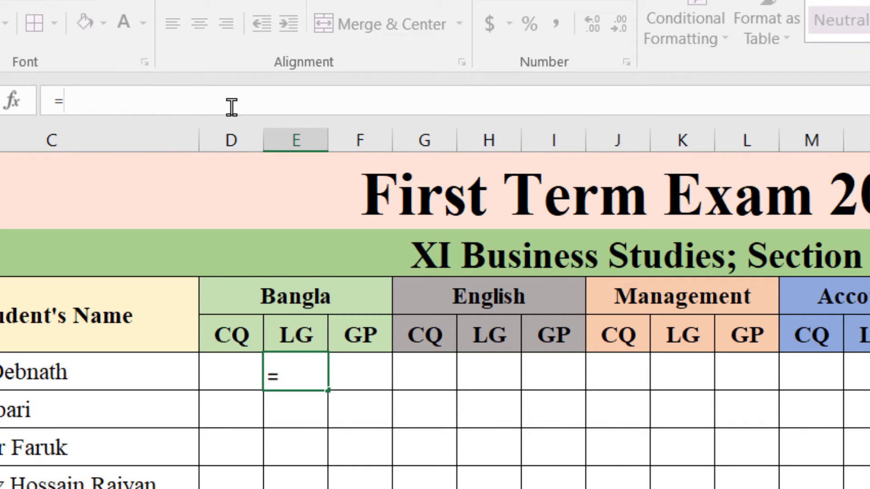
text(if)
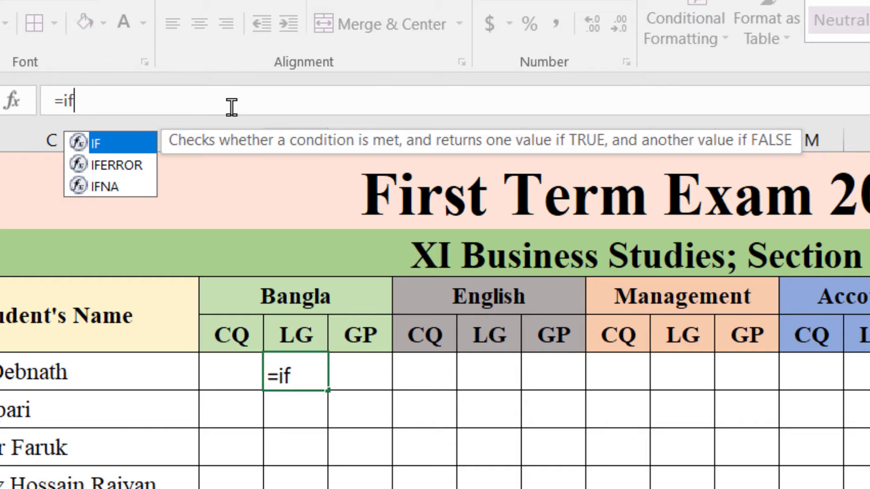
text(()
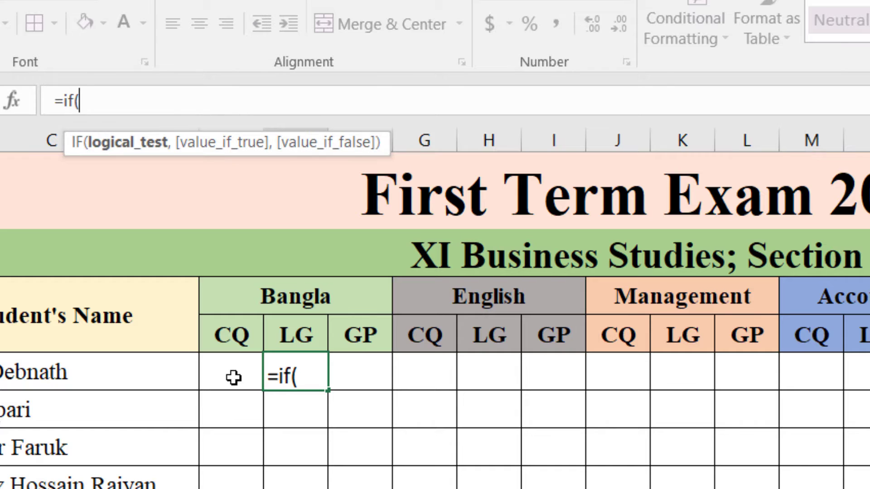
click(234, 378)
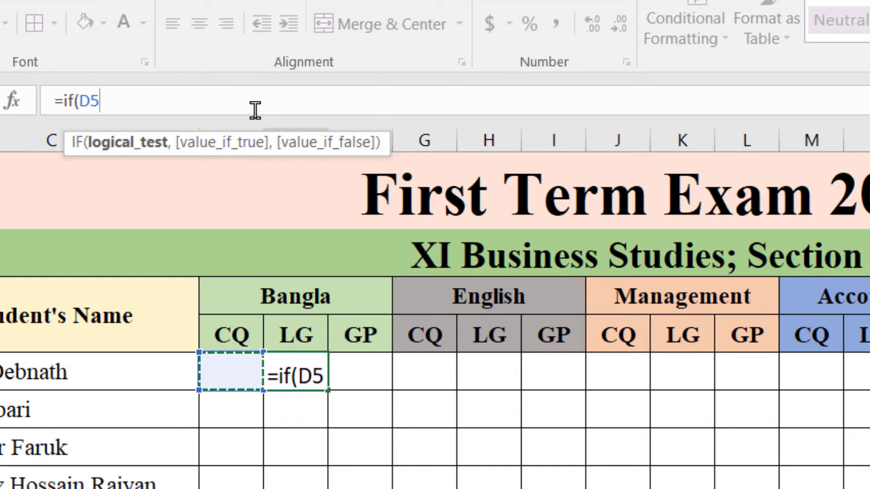
text(>)
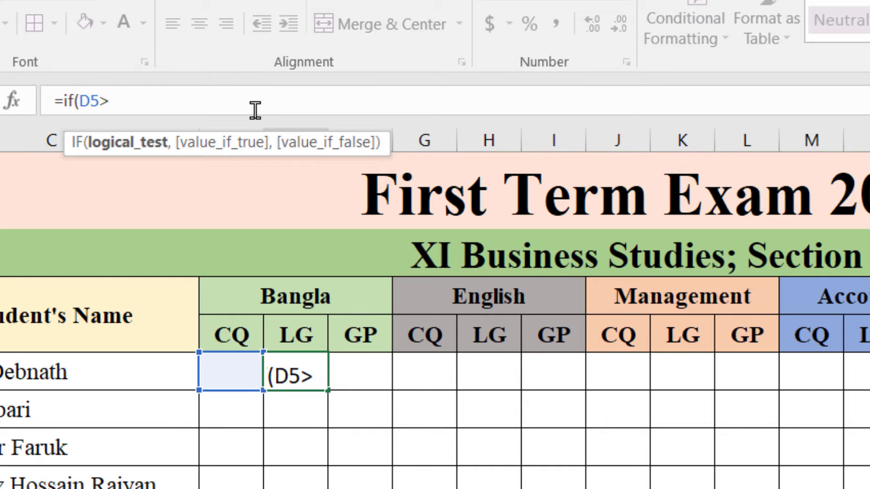
text(=80,)
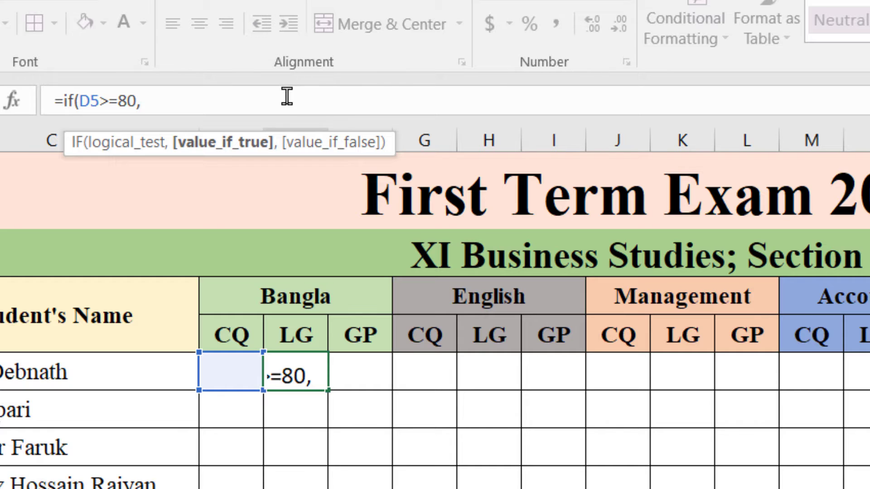
text("A+)
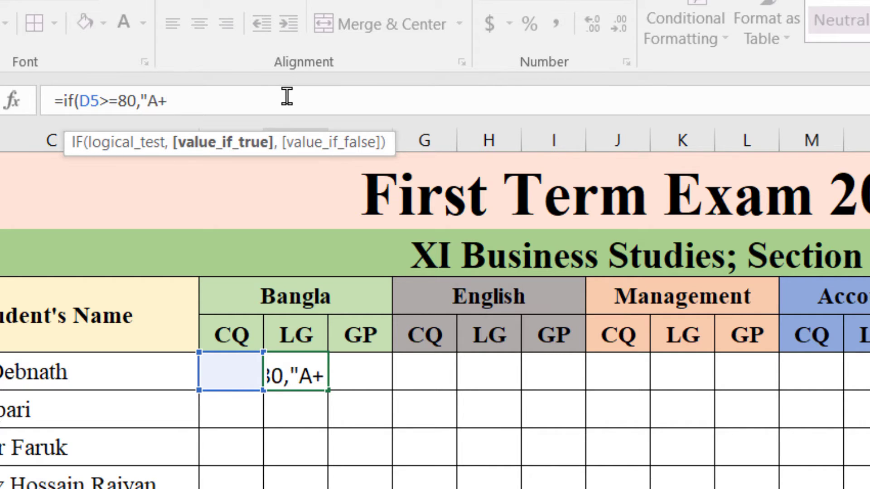
text(")
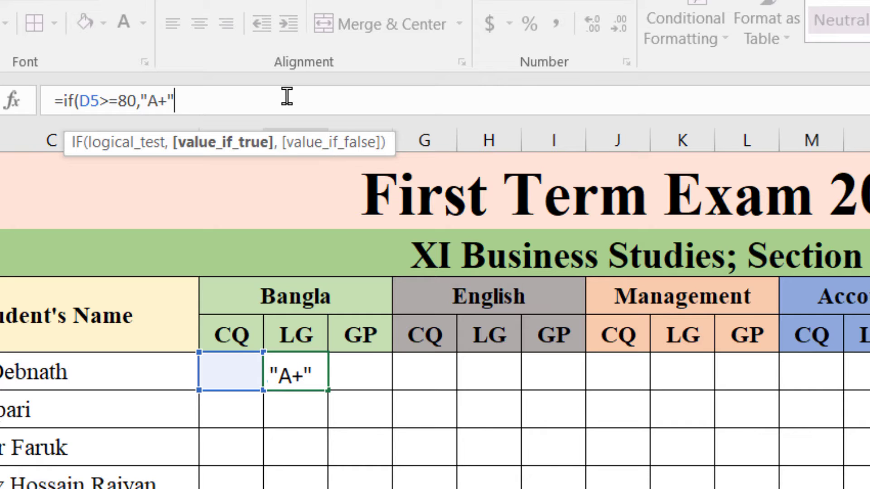
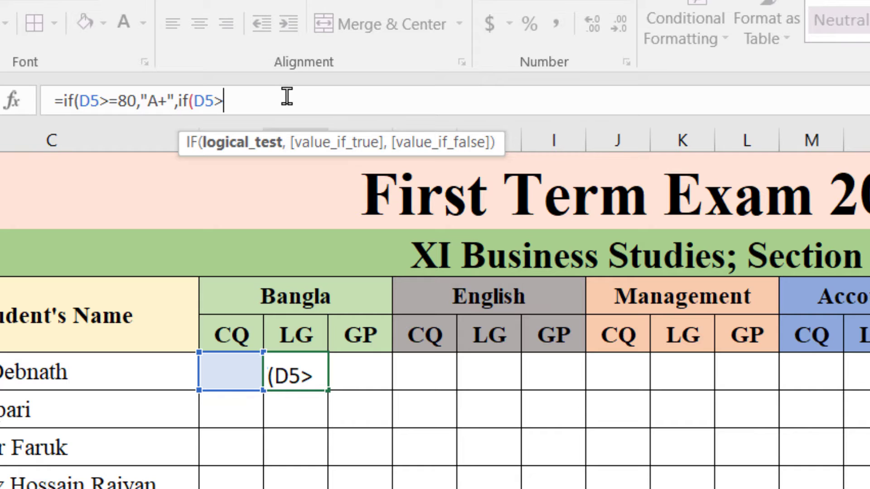
Step: Extend the E5 formula with nested IFs returning "A" when D5>=70 and "A-" when D5>=60
text(70,)
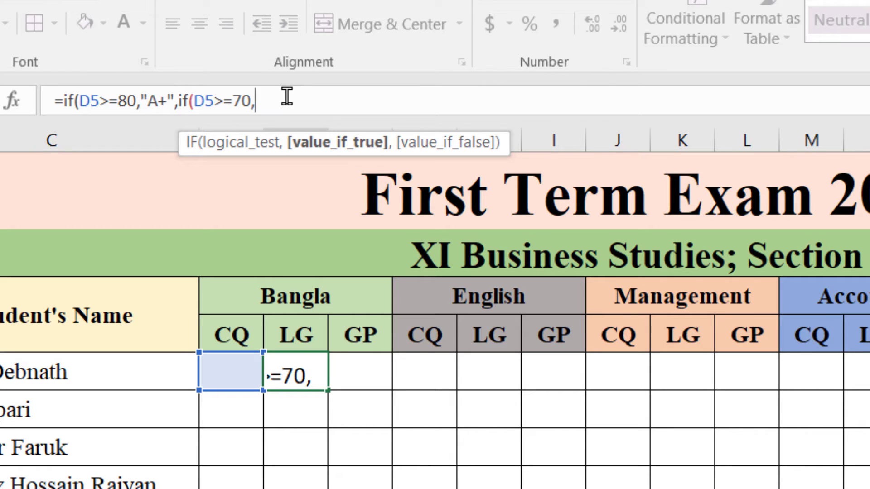
text("A",if)
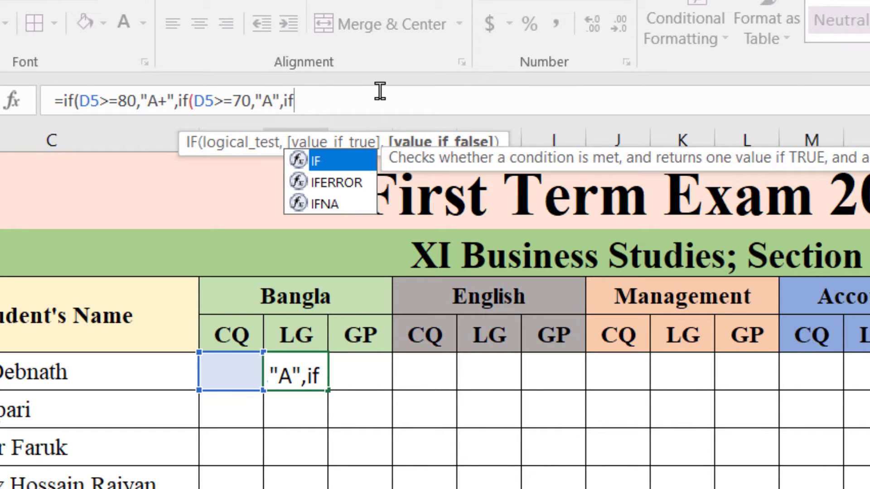
text(()
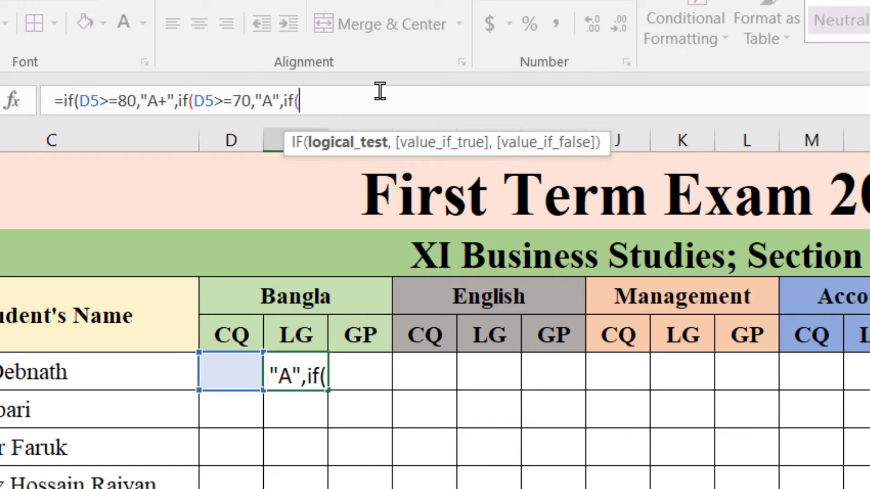
text(D5>=)
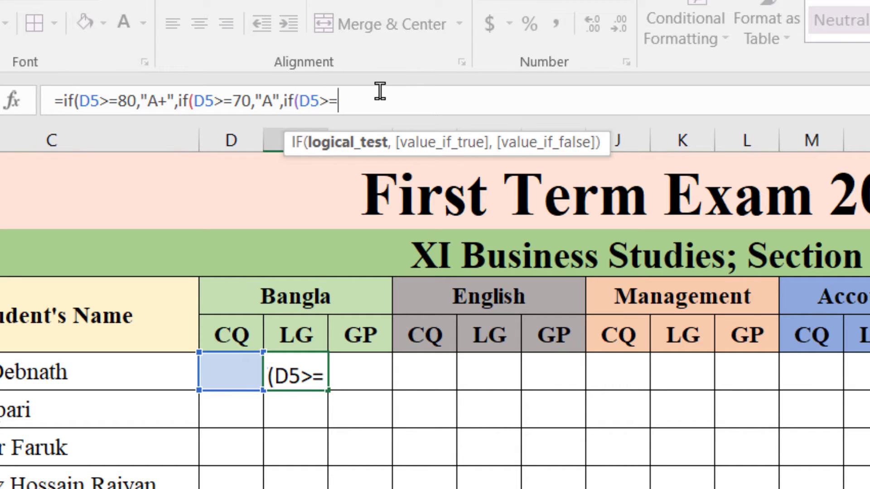
text(60,)
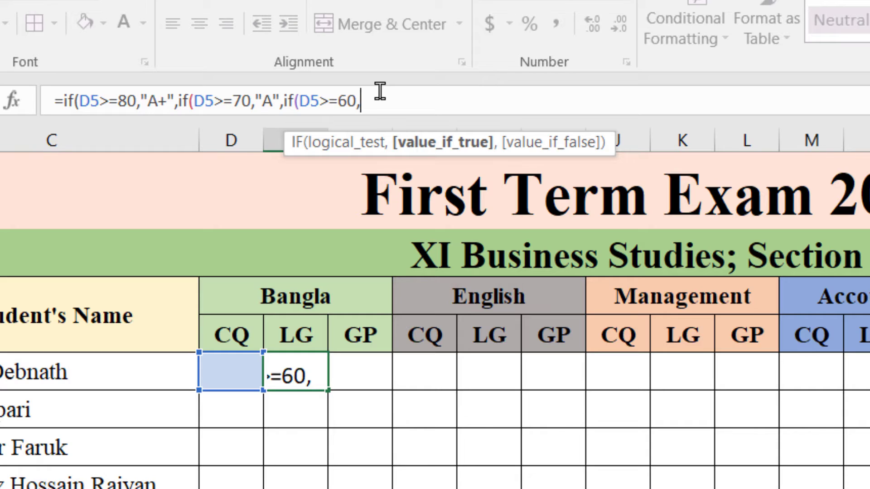
text("A-")
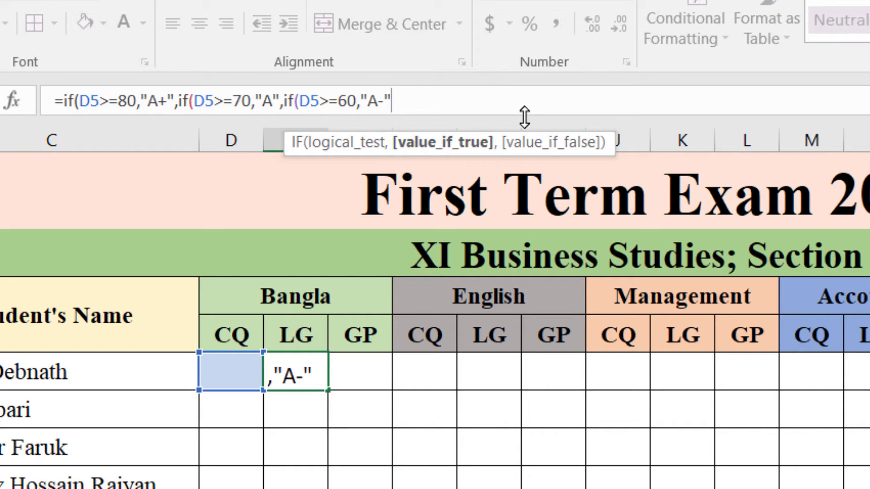
text(,)
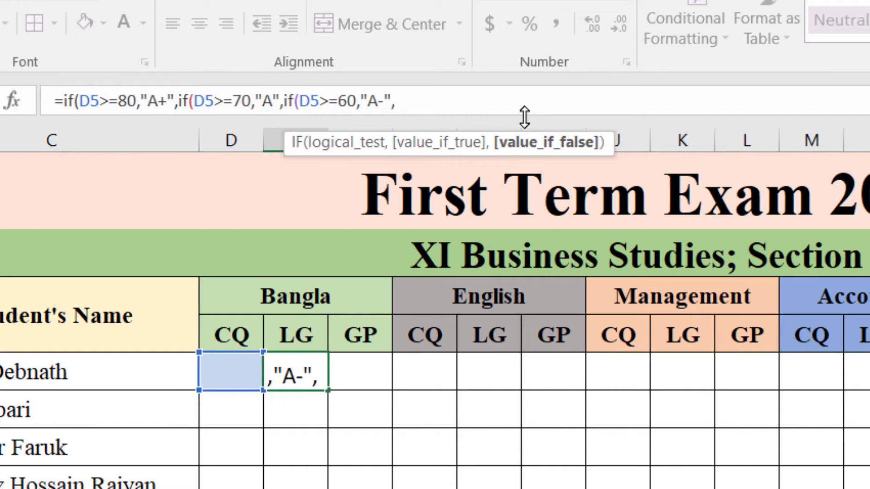
Step: Add nested IFs to the E5 formula returning "B" when D5>=50 and "C" when D5>=40
text(if()
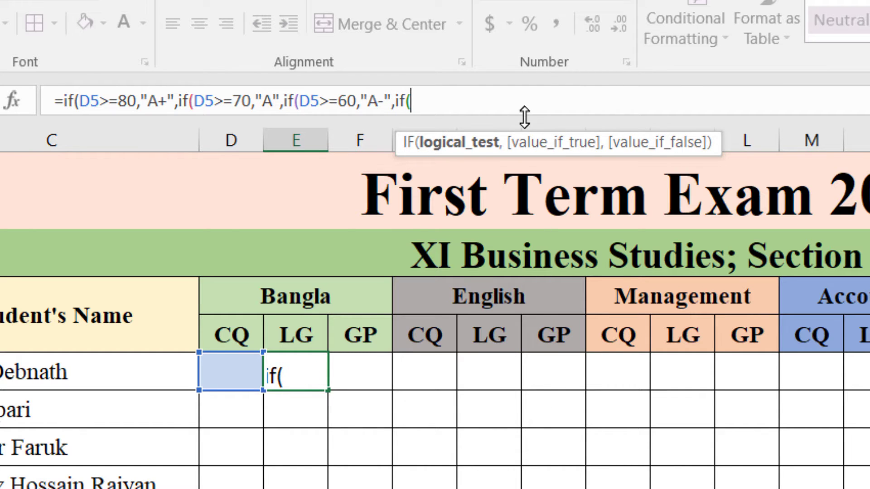
text(D5>=50)
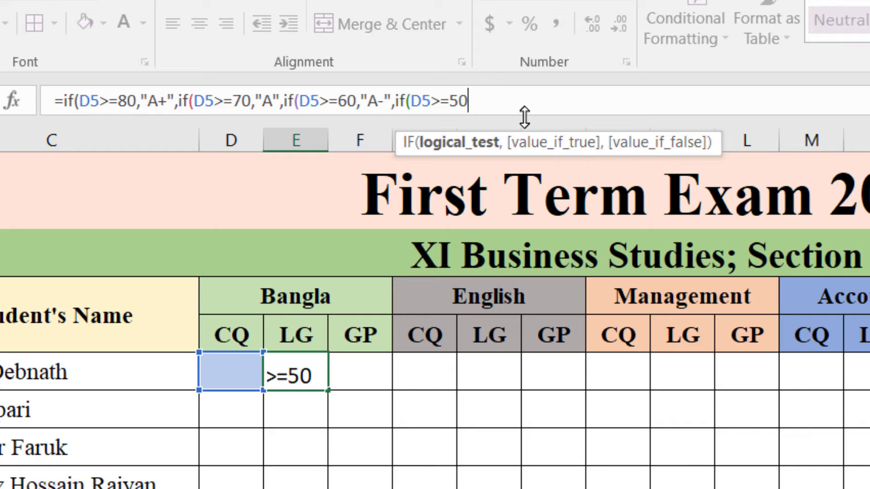
text(,")
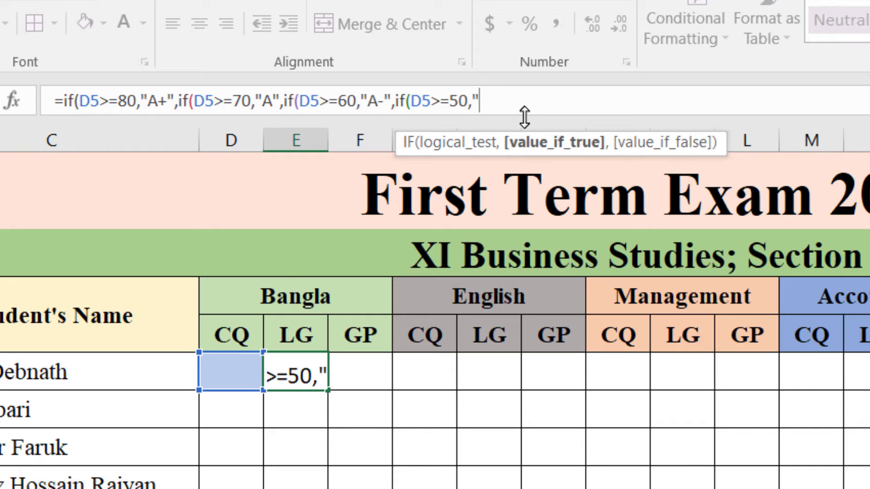
text(B",)
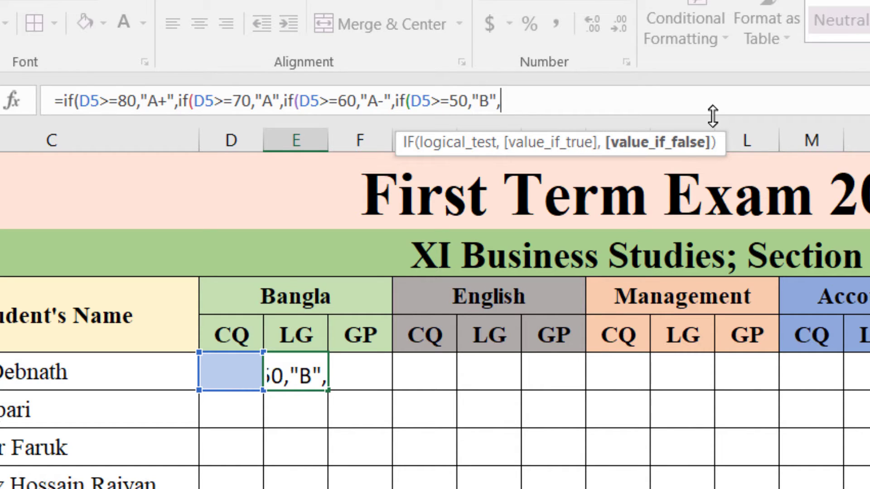
text(if)
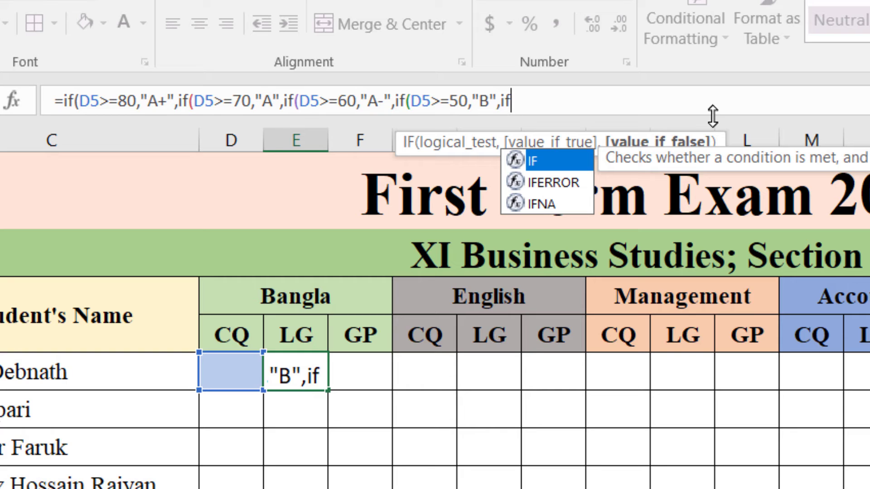
text((D5)
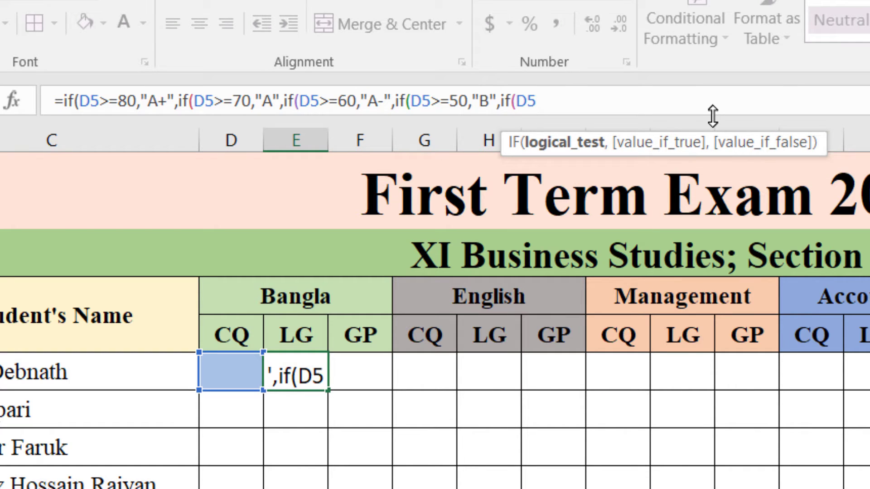
text(>=40,)
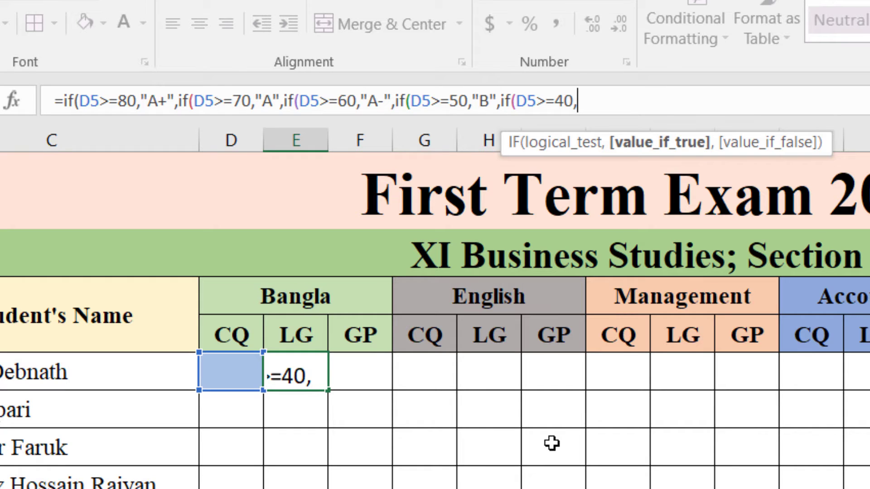
text("C",if(D5)
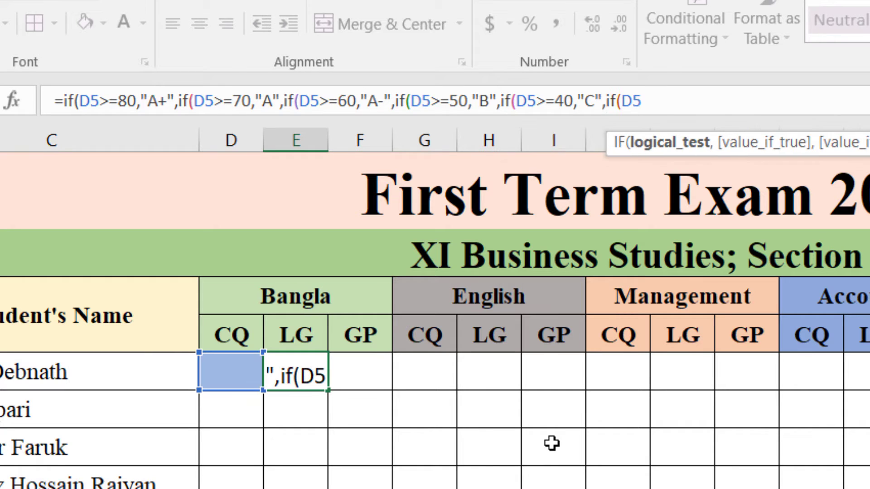
Step: Complete the E5 formula with "D" when D5>=33 and "F" otherwise, closing all six nested IFs and entering it
text(>=)
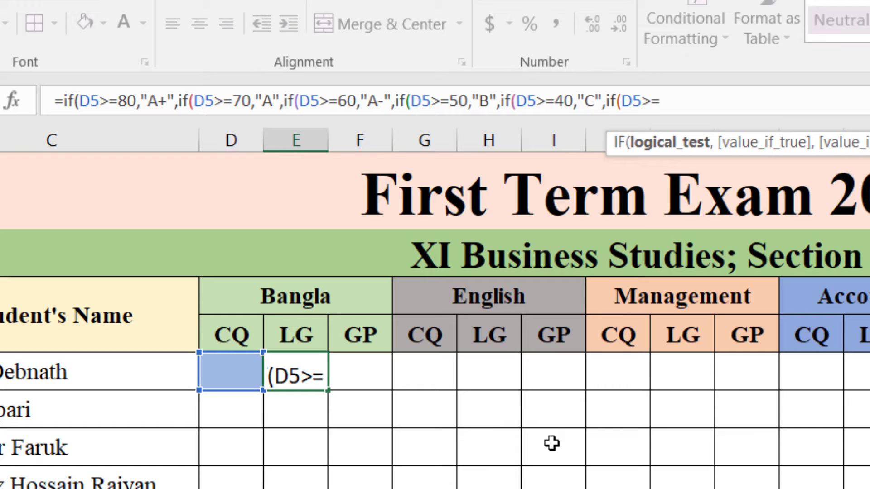
text(33,")
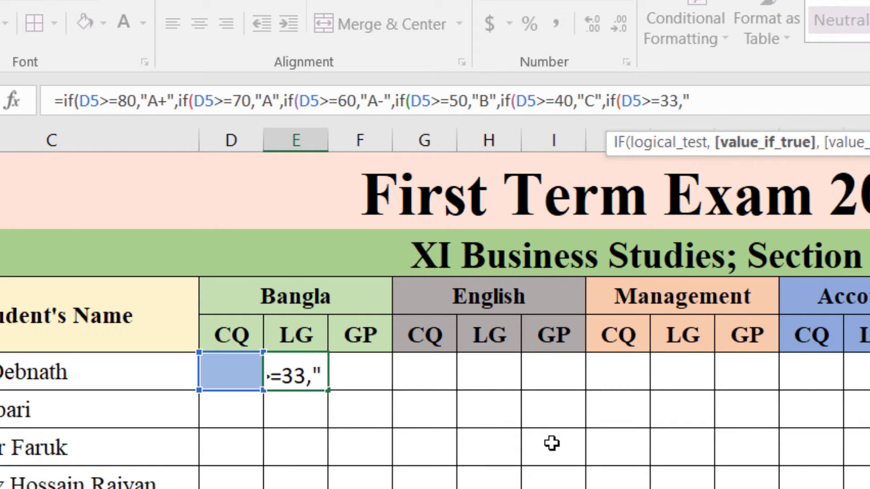
text(D")
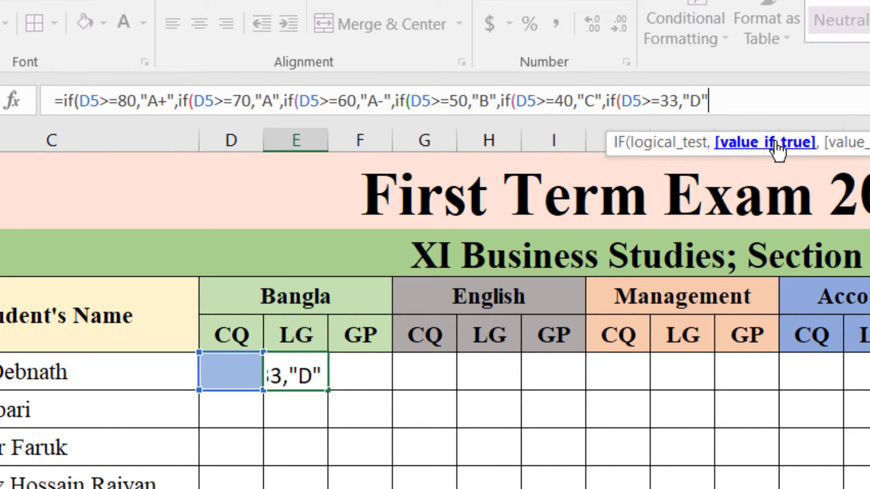
text(,)
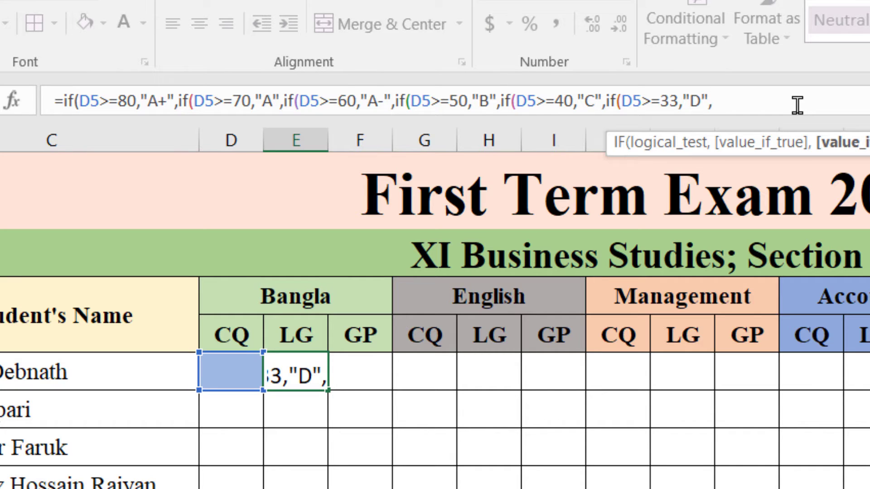
text("F")
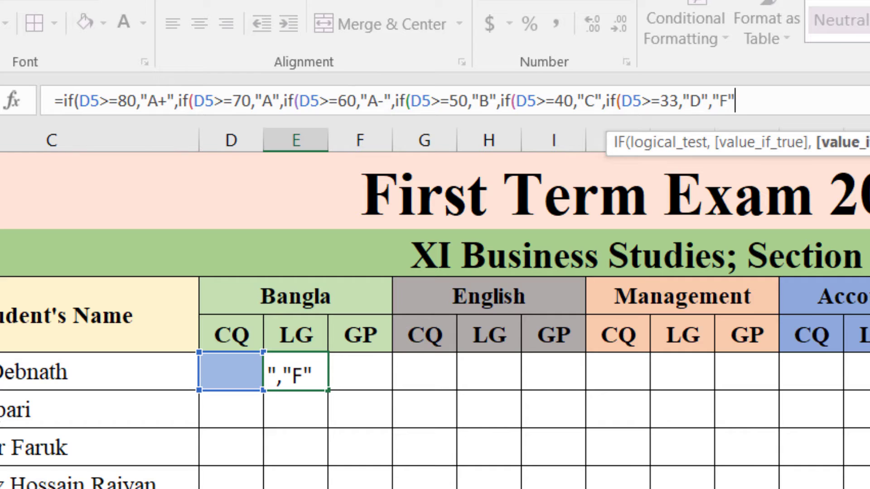
text())
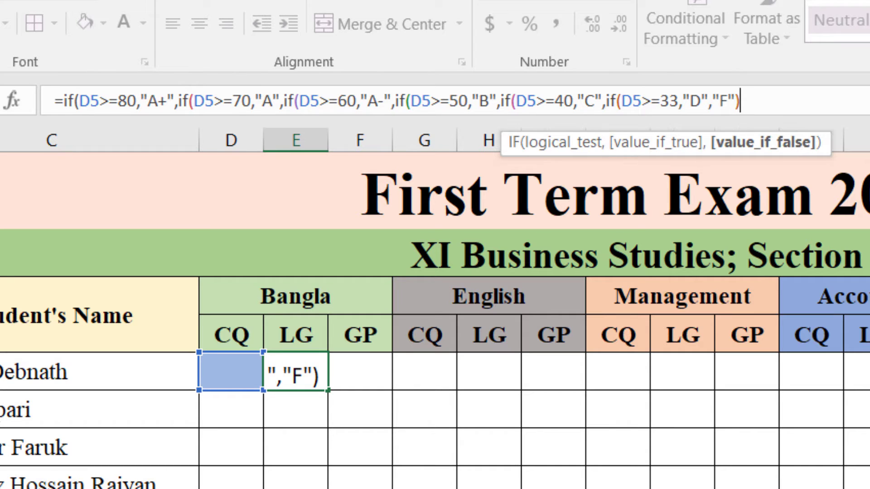
text()))
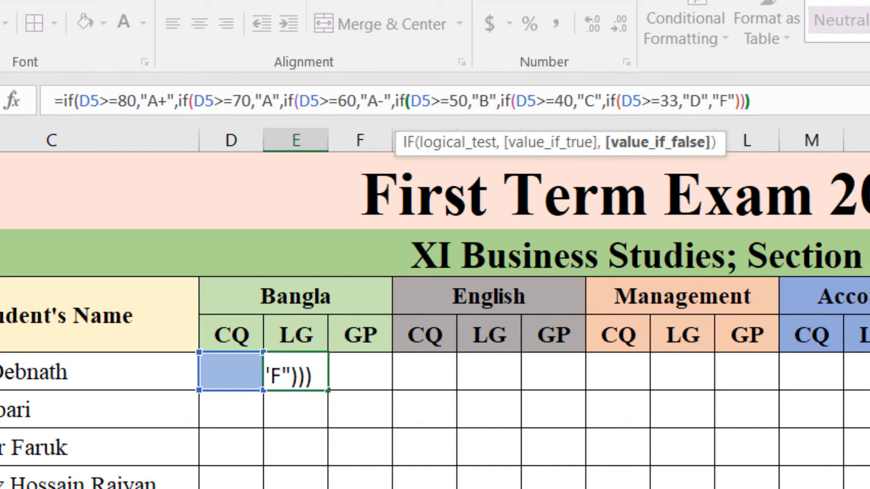
text()))
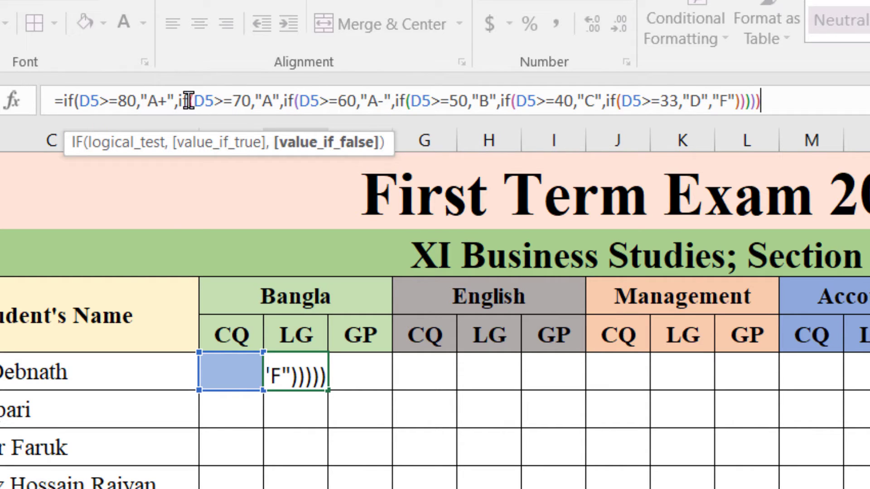
text())
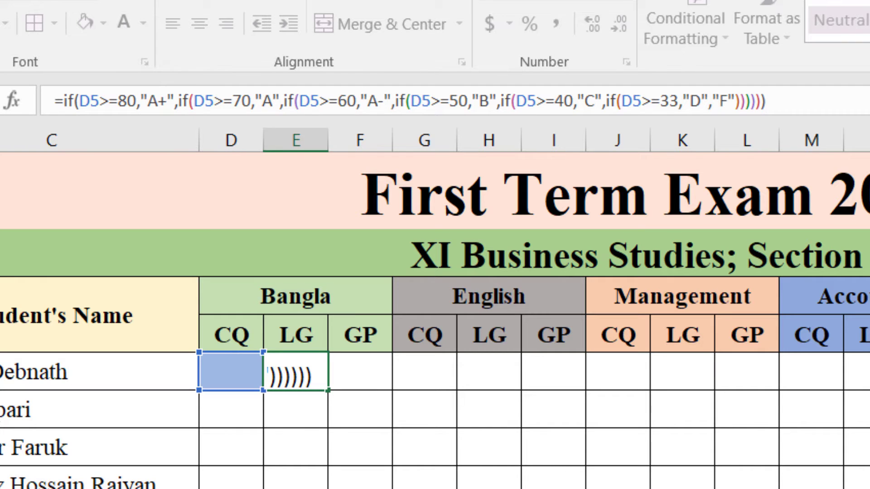
key(Return)
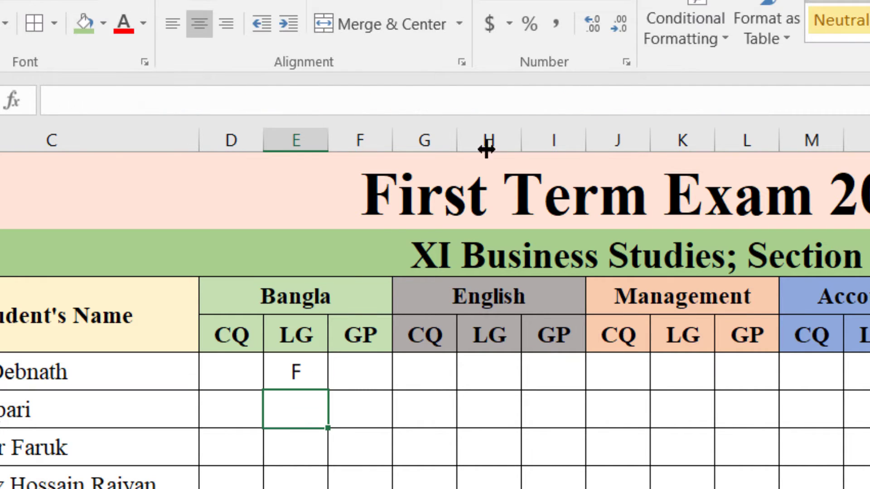
Step: Fill the E5 letter grade formula down the Bangla LG column to the last student's row
click(306, 377)
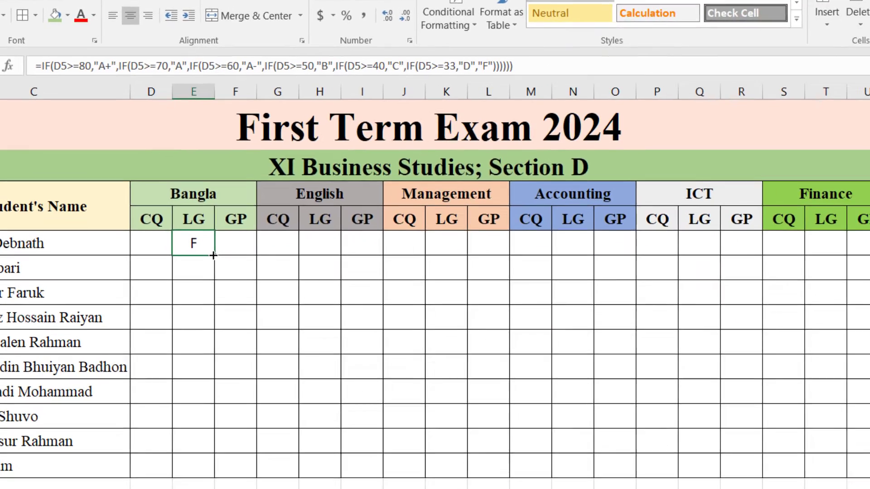
double_click(327, 391)
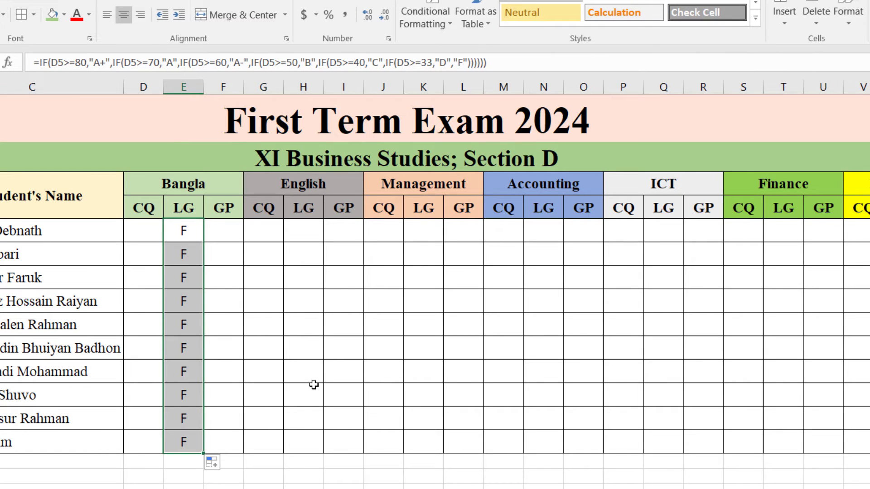
click(184, 241)
Step: Start an IF formula in F5, the first student's Bangla GP cell, returning 5 when E5="A+"
click(237, 233)
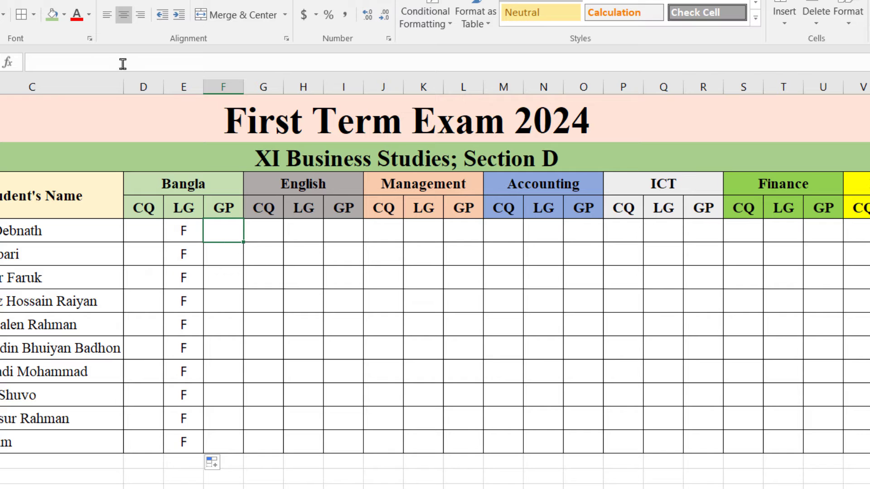
click(170, 63)
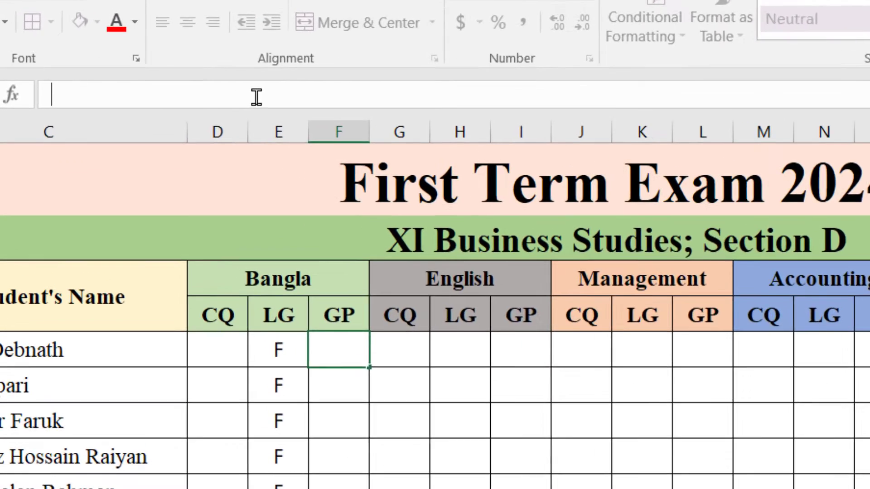
text(=)
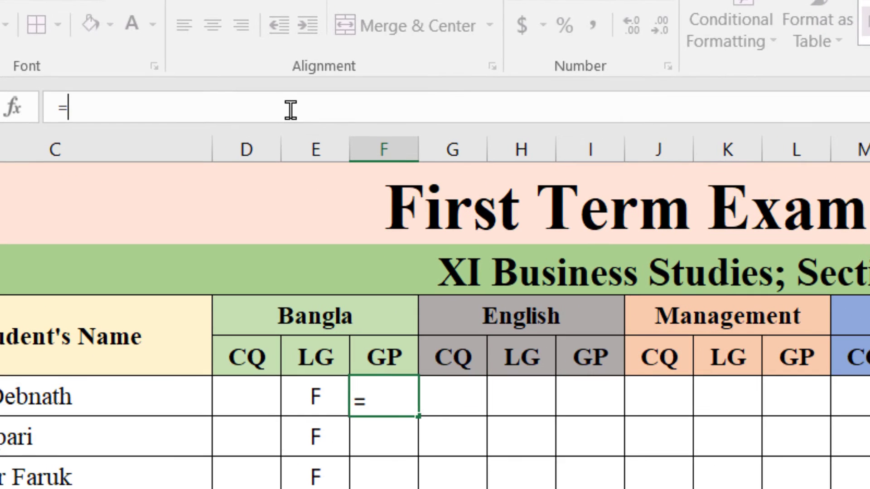
text(if()
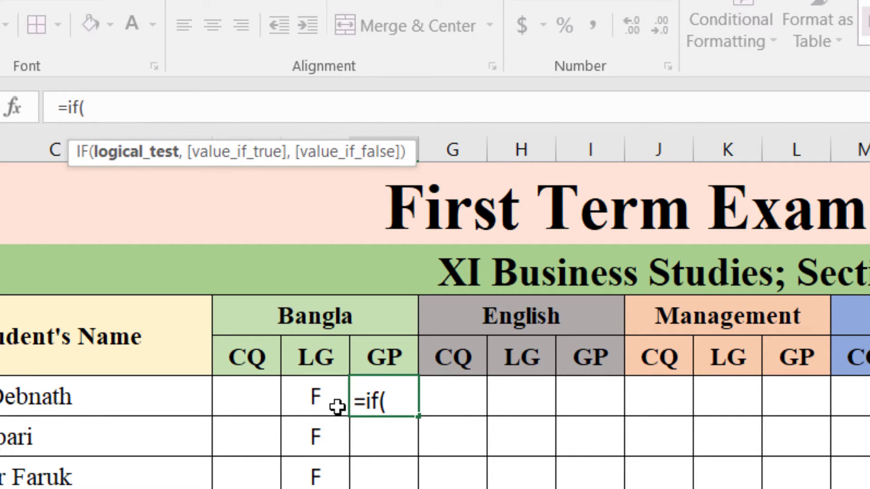
click(324, 403)
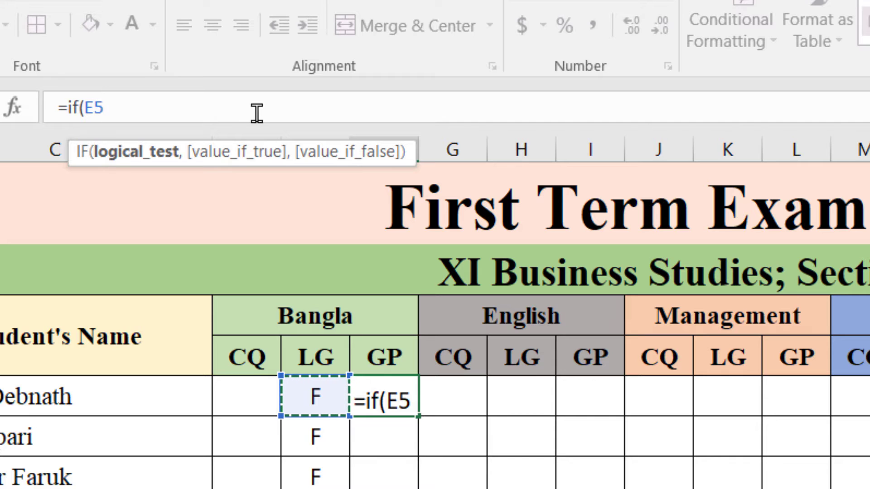
text(="A)
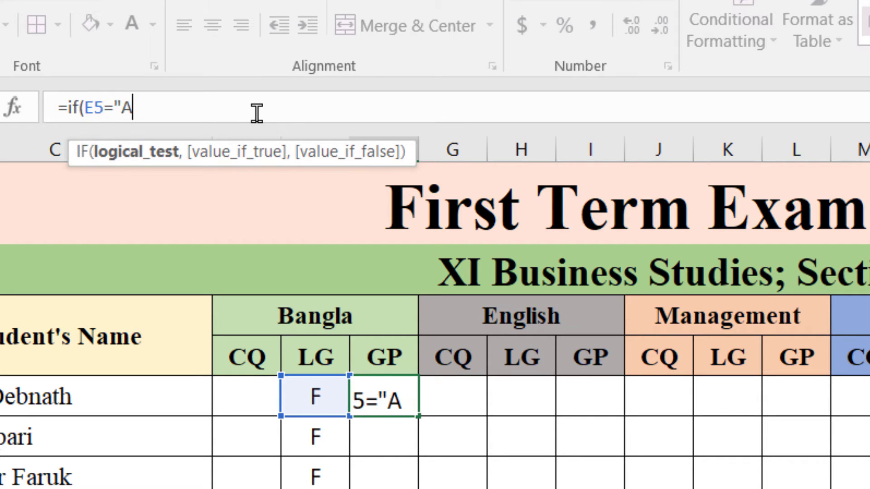
text(+",)
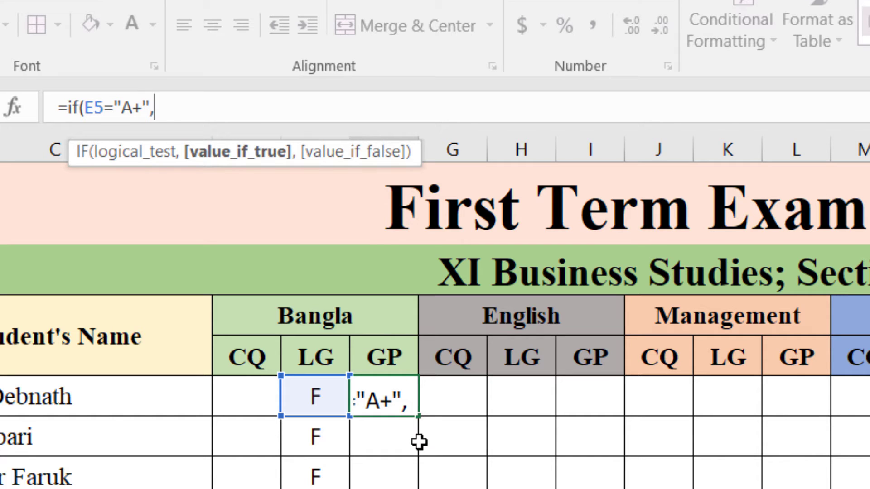
text(5)
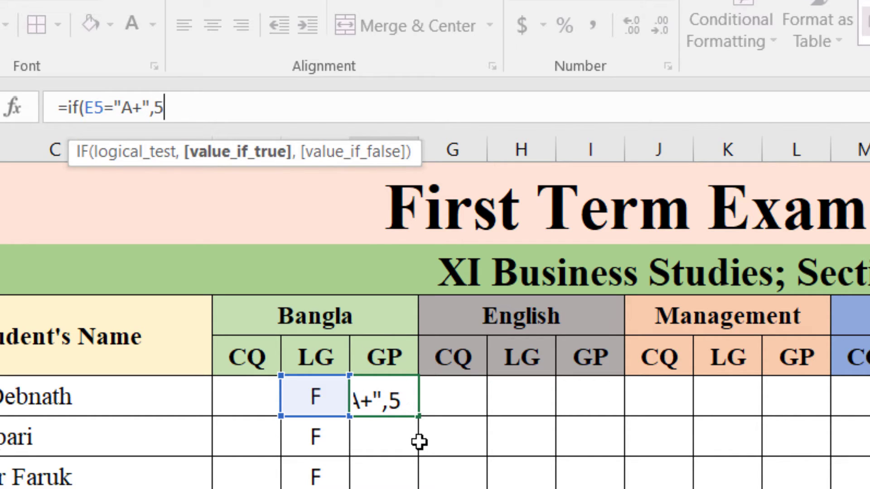
text(,)
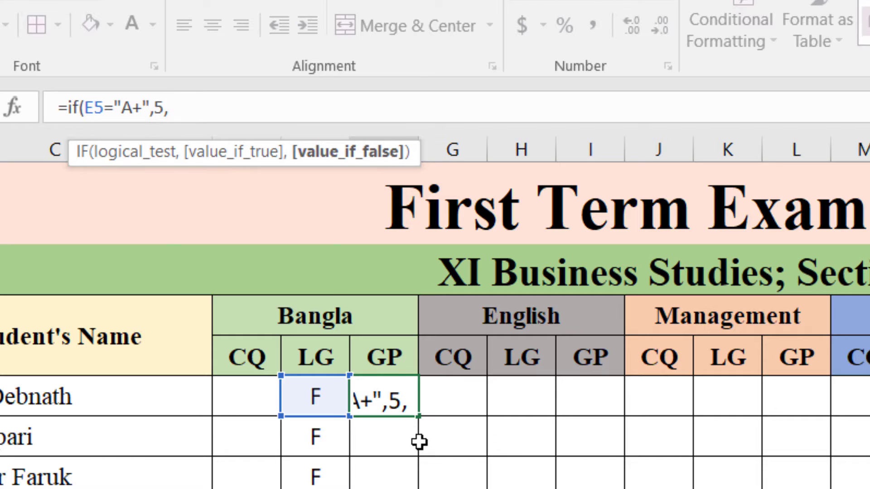
Step: Extend the F5 formula with nested IFs returning 4 when E5="A" and 3.5 when E5="A-"
text(if(E5)
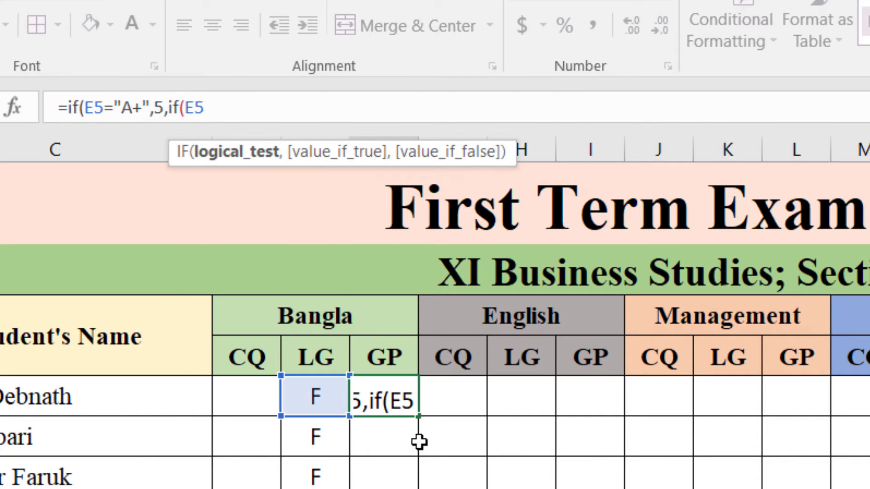
text(="A",)
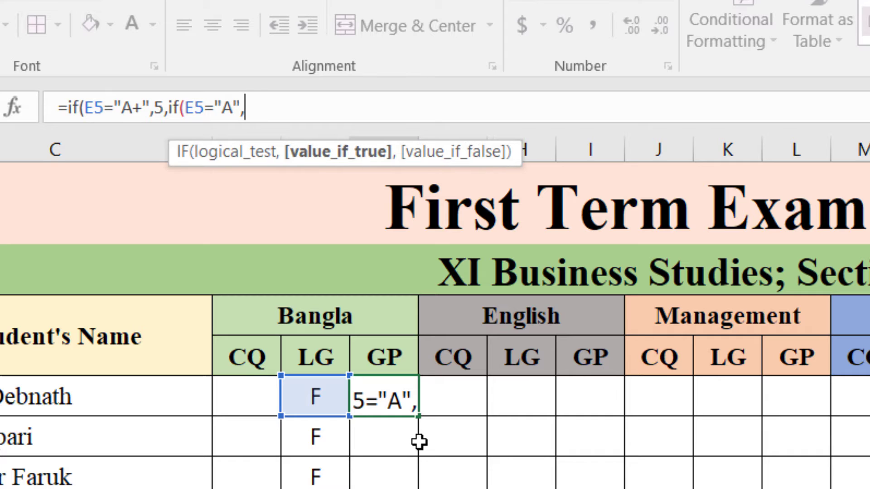
text(4,)
text(if(E5)
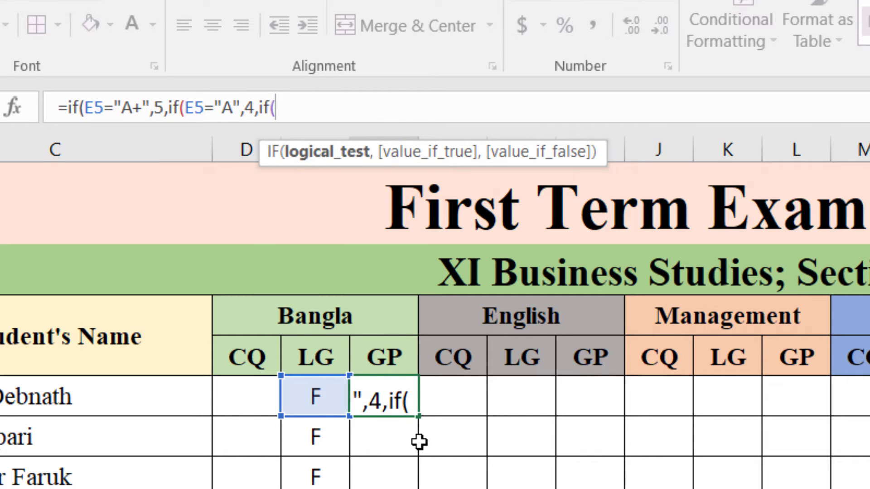
text(="A-",)
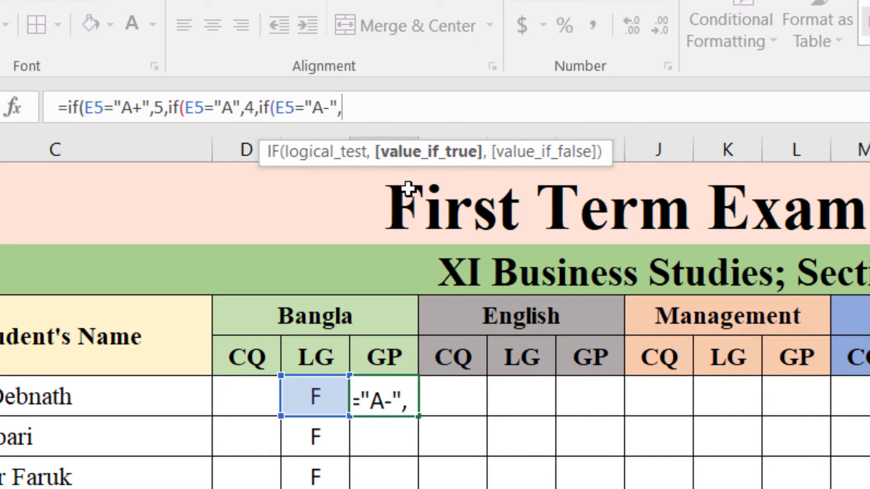
text(3.5)
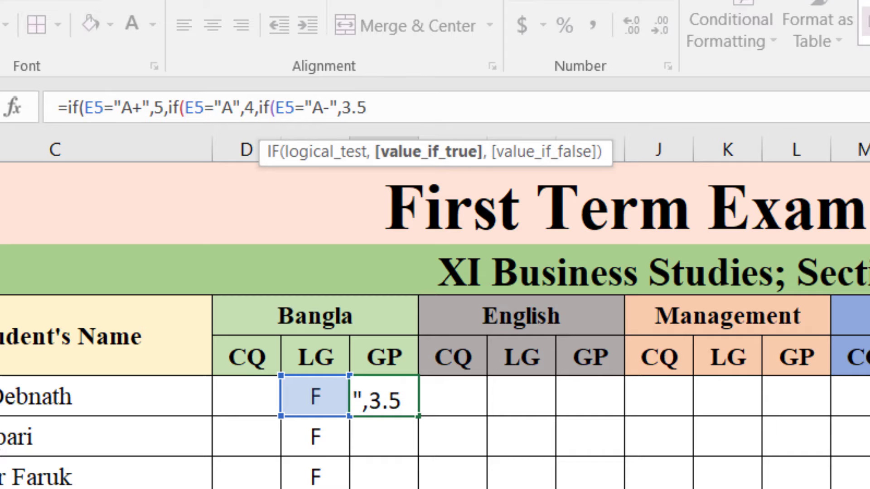
Step: Add a nested IF to the F5 formula returning 3 when E5="B", correcting any mistyped grade letter
text(,if(E5)
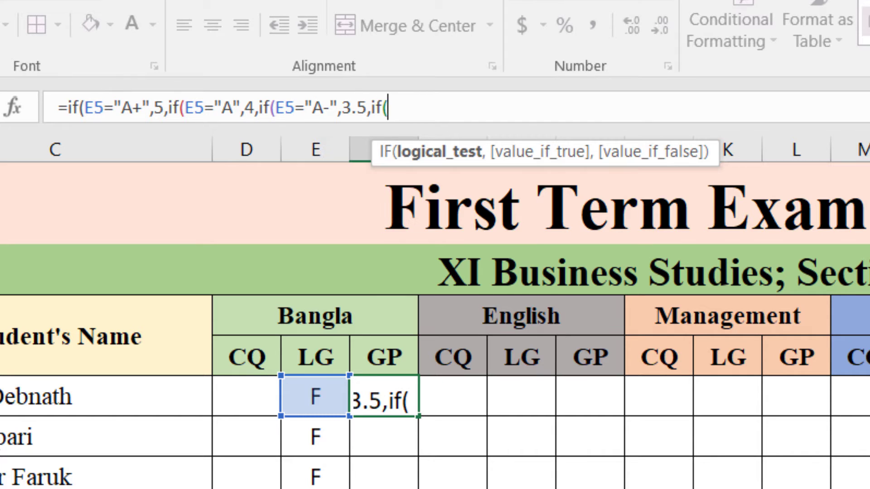
text(=)
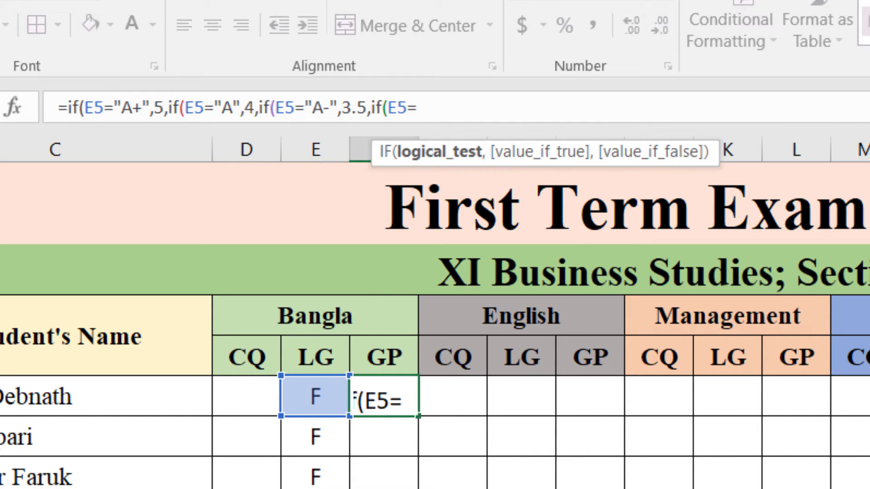
text("A",)
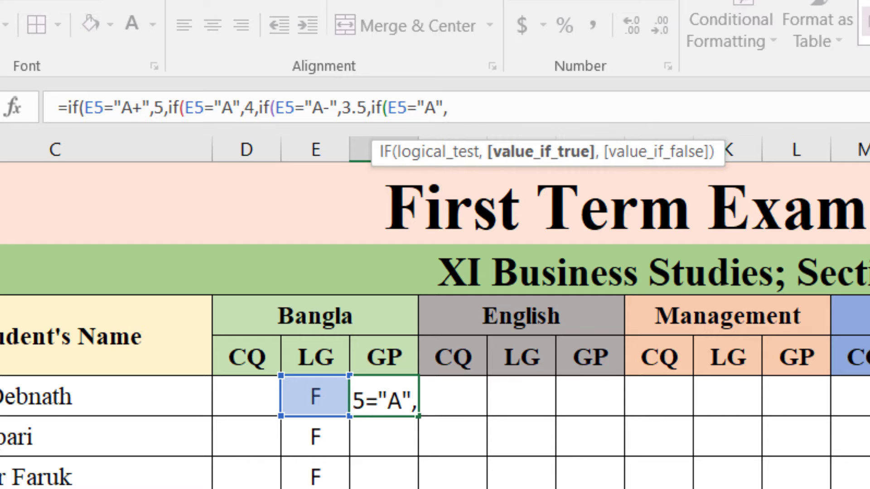
text(3,)
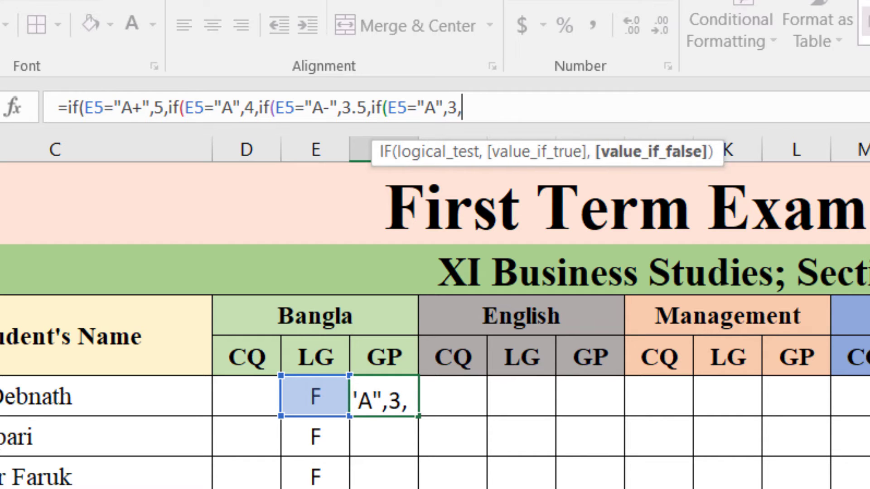
text(if(E5=)
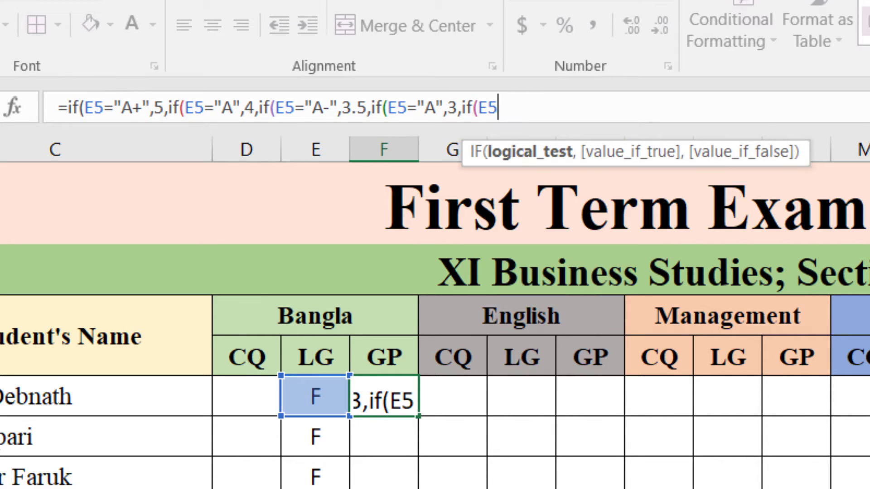
key(BackSpace)
key(BackSpace)
key(BackSpace)
key(BackSpace)
key(BackSpace)
key(BackSpace)
key(BackSpace)
key(BackSpace)
key(BackSpace)
key(BackSpace)
key(BackSpace)
text(B",)
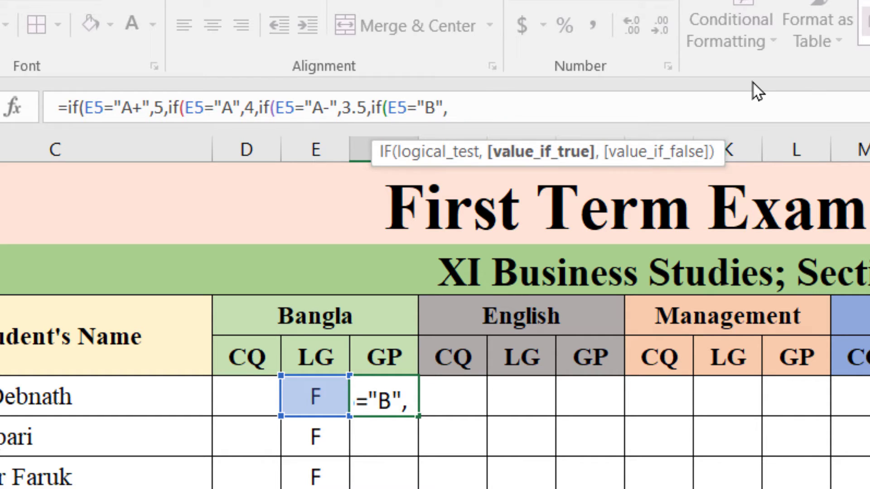
text(3,)
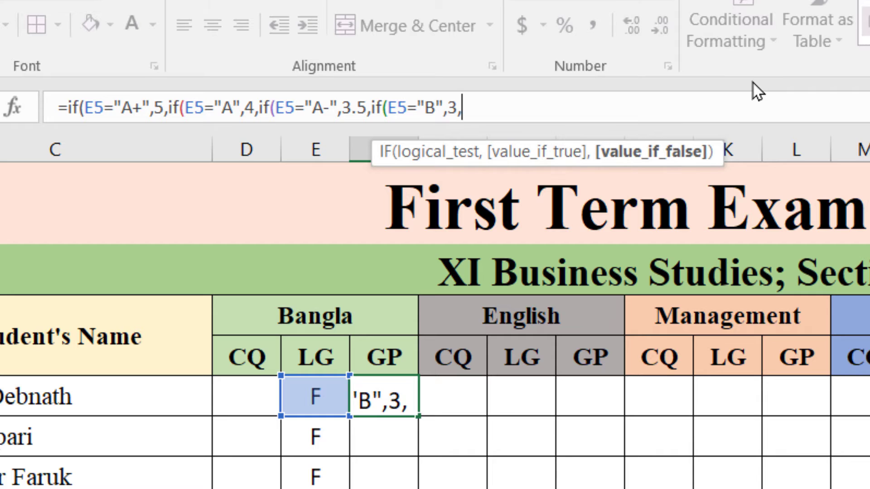
Step: Extend the F5 formula with nested IFs returning 2 when E5="C" and 1 when E5="D"
text(if(E5=")
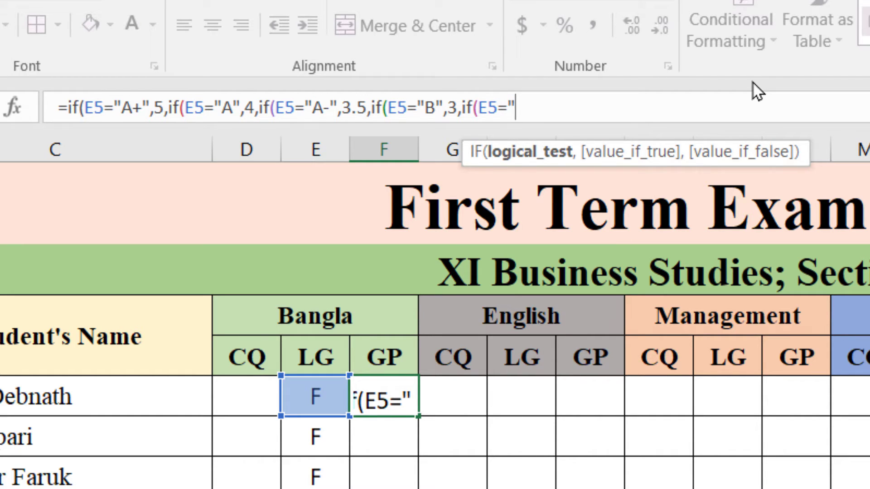
text(C",)
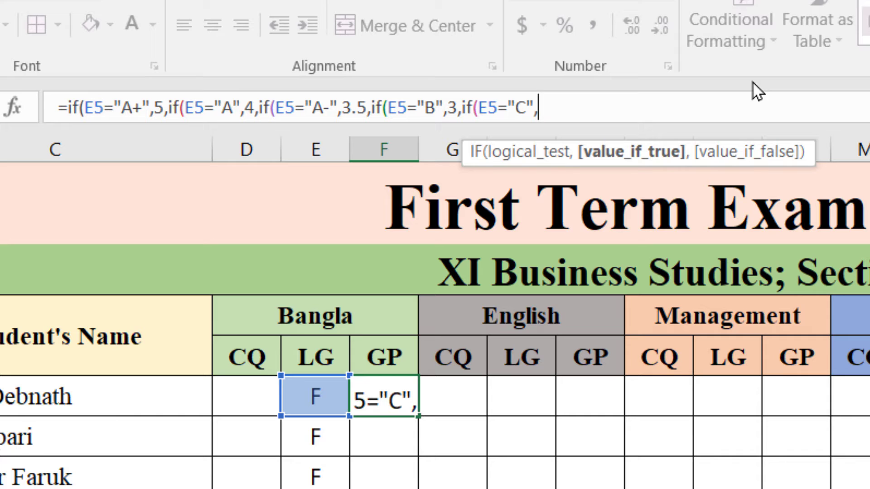
text(2)
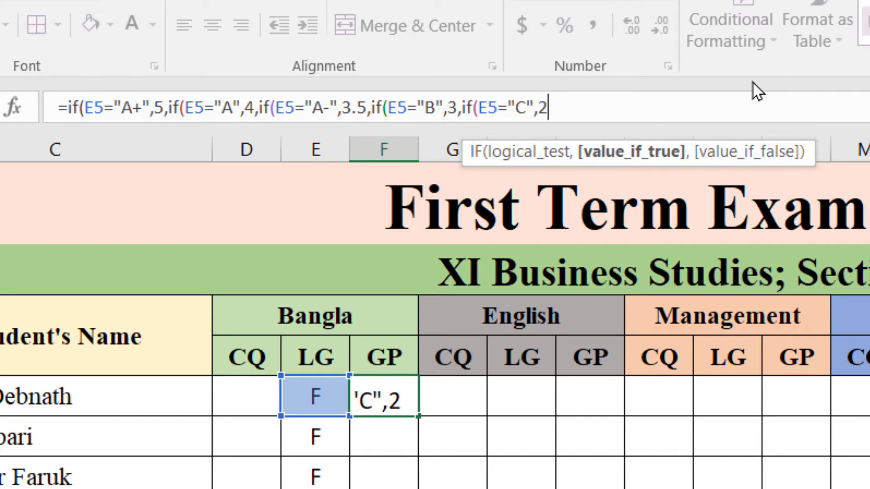
text(,if(E5=)
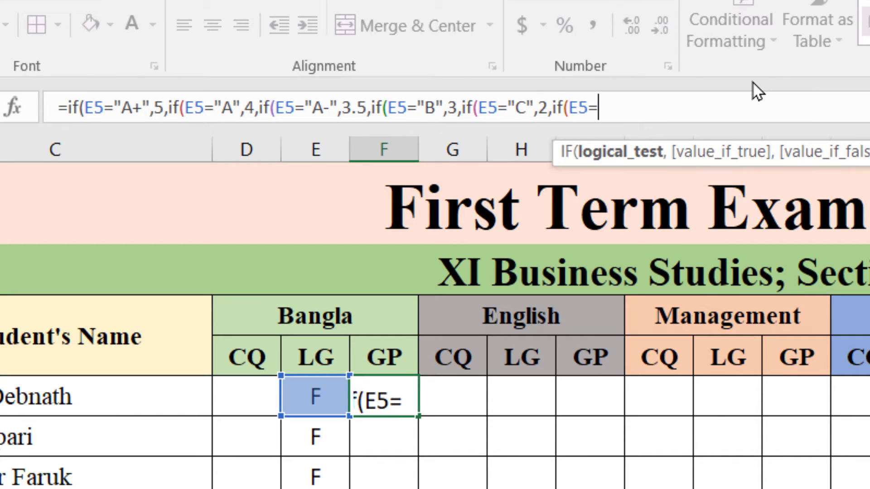
text("D",)
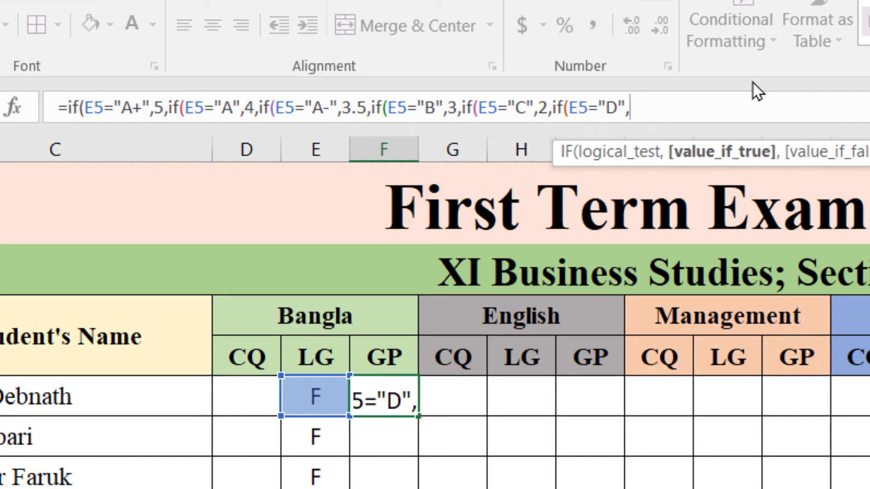
text(1)
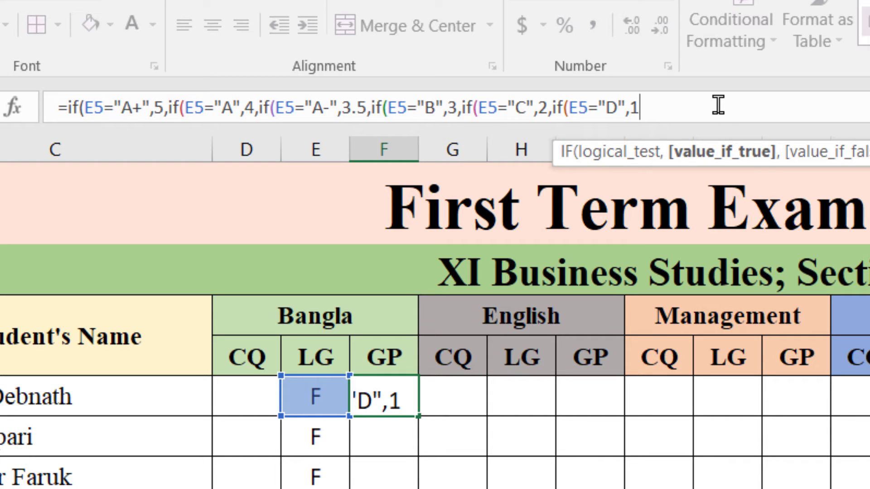
Step: Complete the F5 formula with 0 for any other grade, closing all six nested IFs and entering it
text(,)
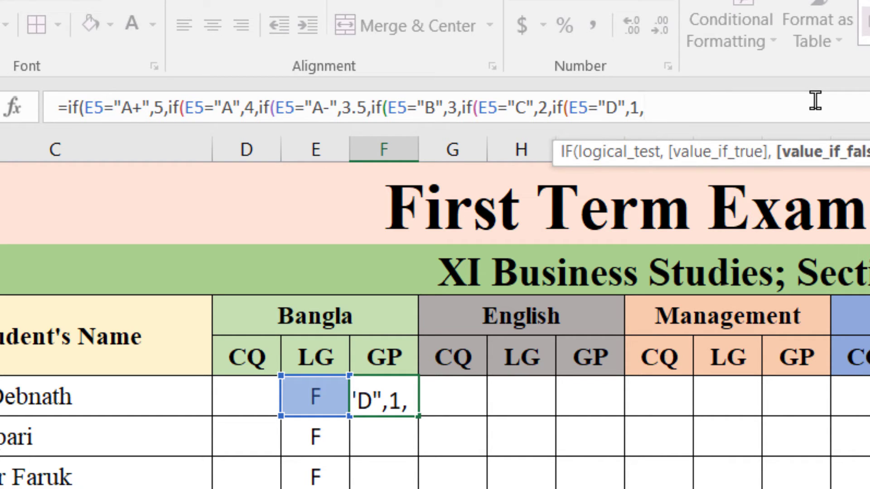
text(0)
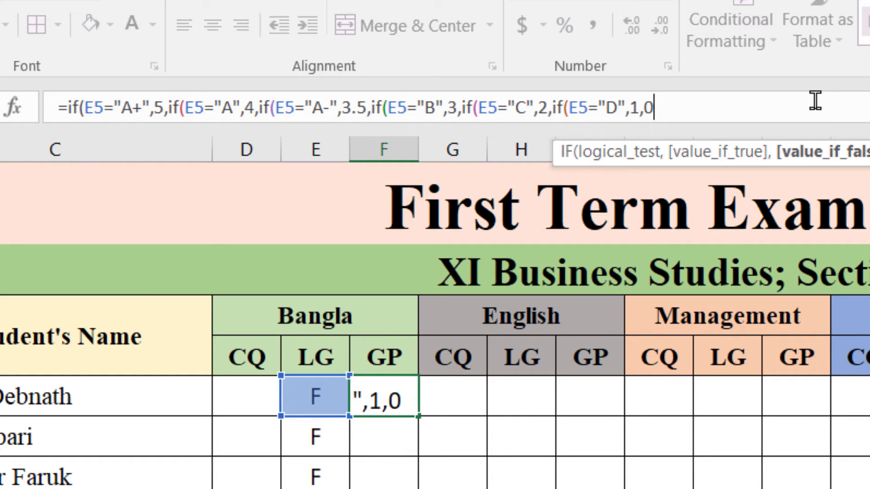
text())
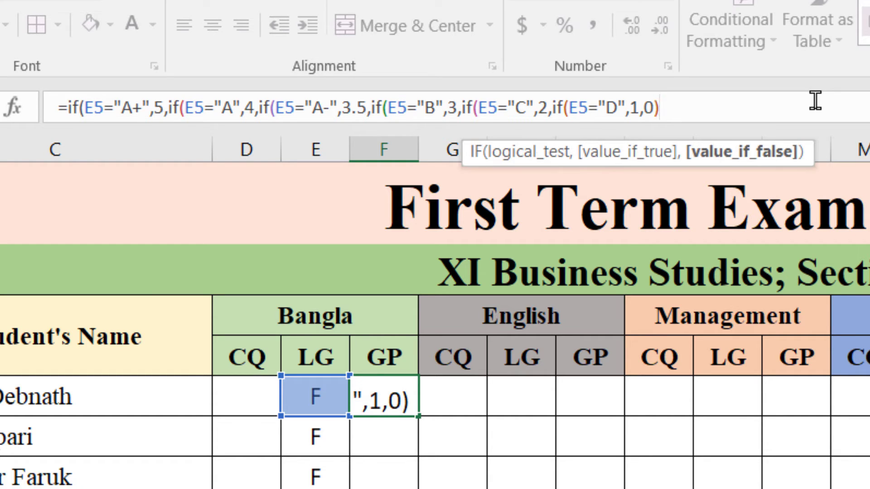
text())))
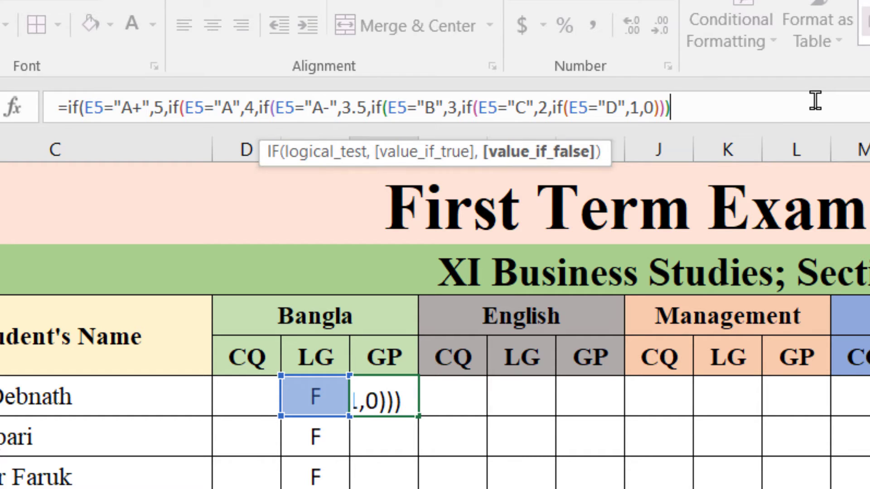
text()))
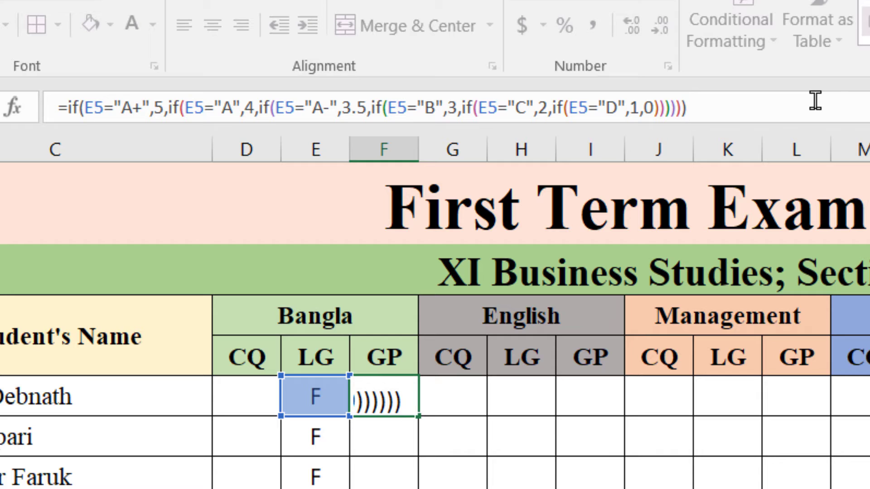
key(Return)
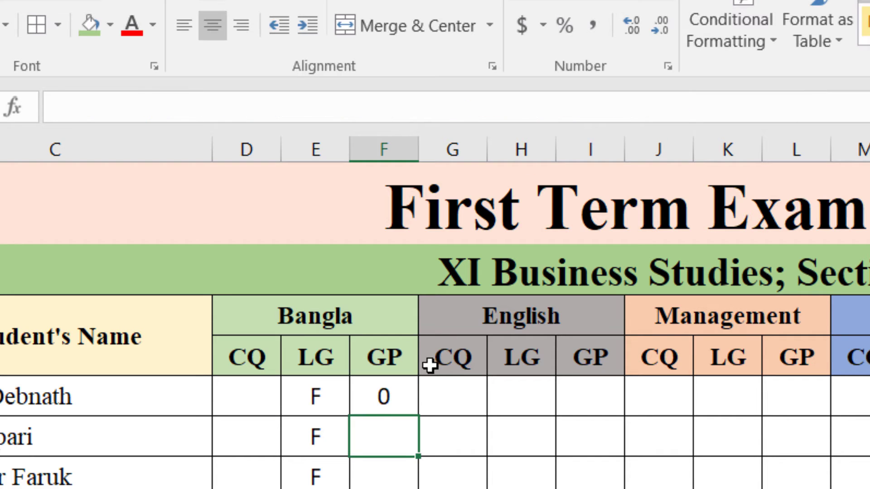
Step: Fill the F5 grade point formula down to F14 and copy the E5:F5 formulas into the English LG and GP cells H5:I5
click(397, 399)
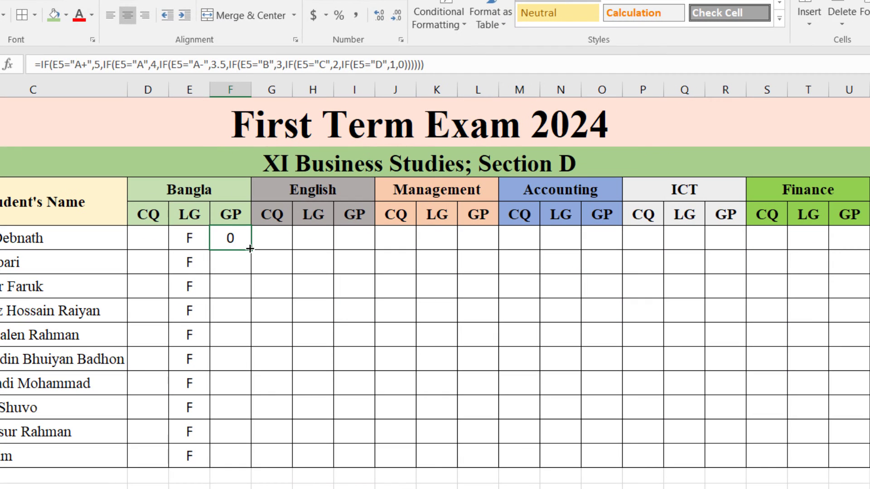
double_click(417, 415)
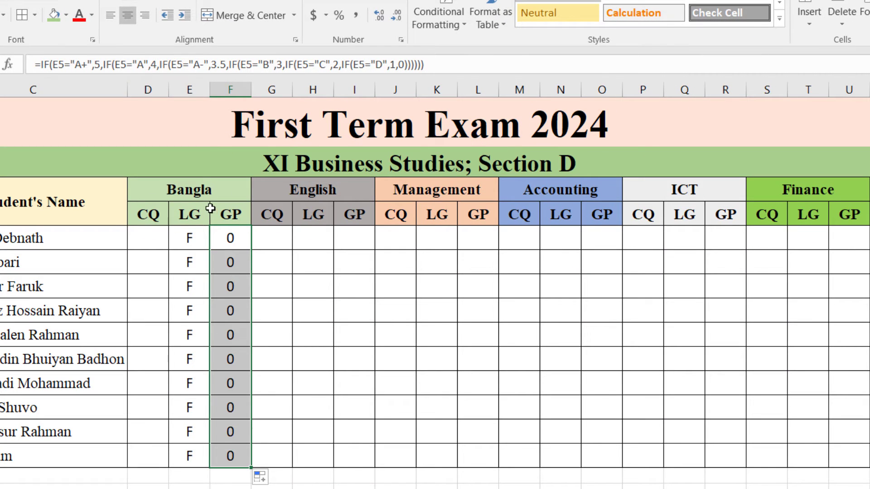
click(189, 240)
drag(209, 240, 228, 239)
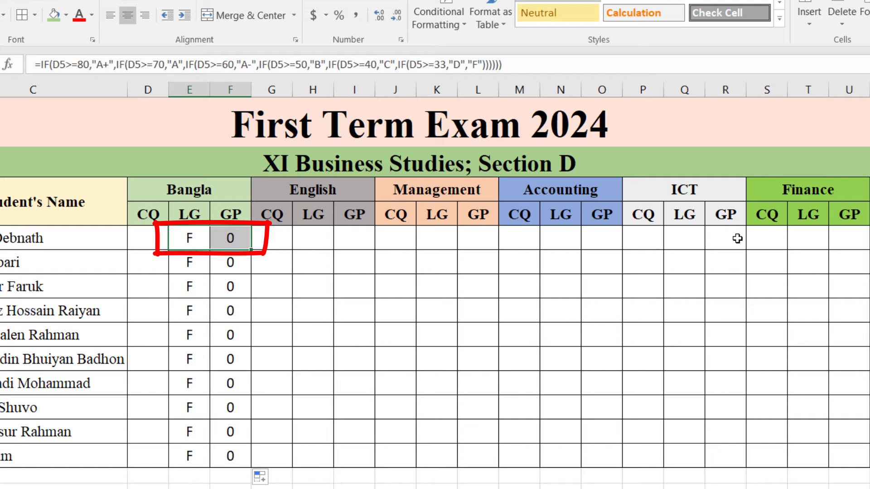
key(ctrl+c)
click(312, 240)
key(ctrl+v)
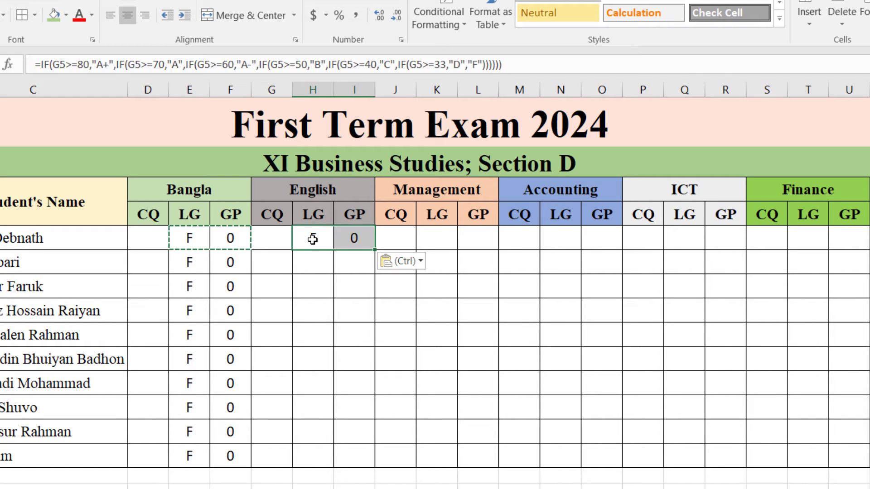
Step: Paste the copied LG and GP formulas into row 5 for Management, Accounting, ICT, Finance and Marketing
click(443, 239)
key(ctrl+v)
click(569, 244)
key(ctrl+v)
click(684, 238)
key(ctrl+v)
click(808, 238)
key(ctrl+v)
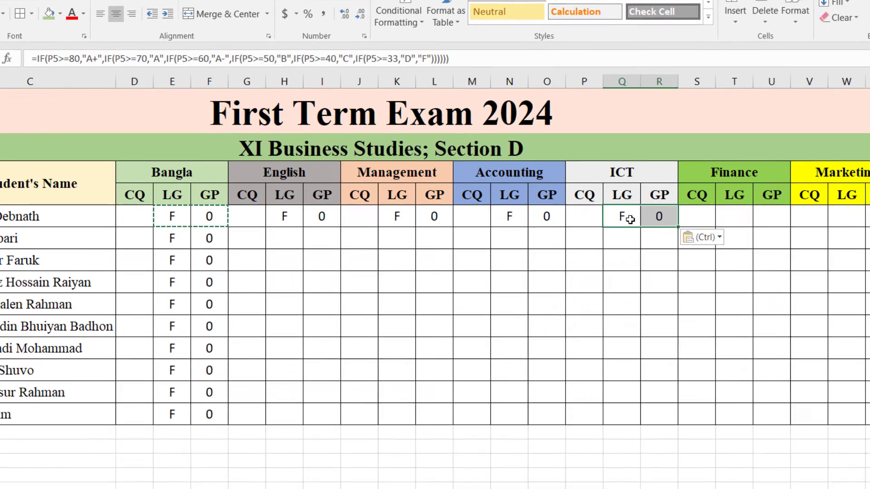
click(799, 205)
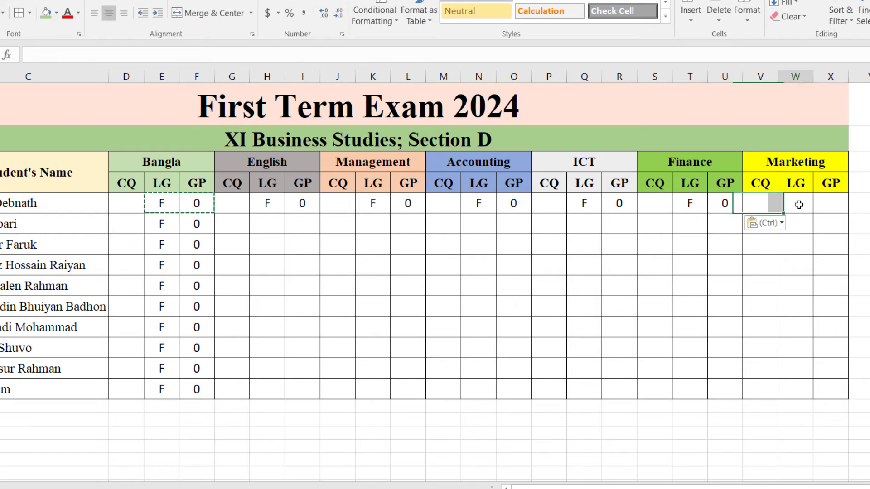
key(ctrl+v)
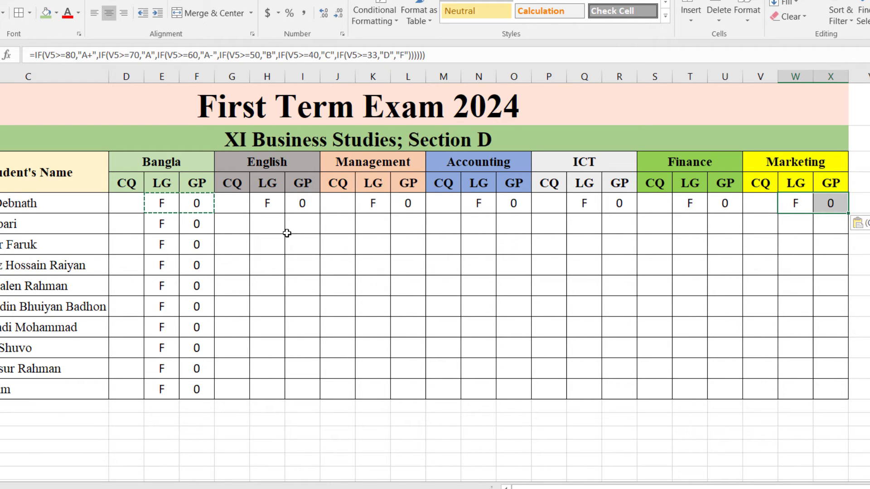
Step: Fill the English and Management LG and GP formulas from row 5 down to row 14
drag(268, 204, 302, 205)
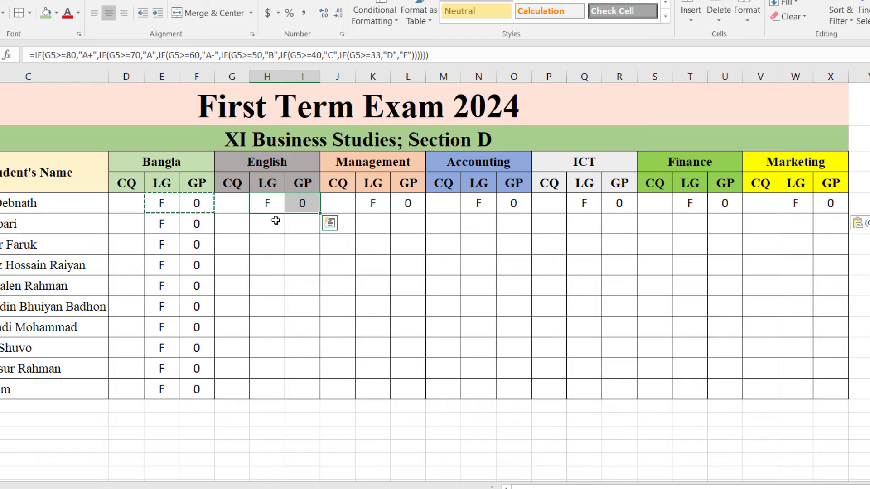
double_click(319, 213)
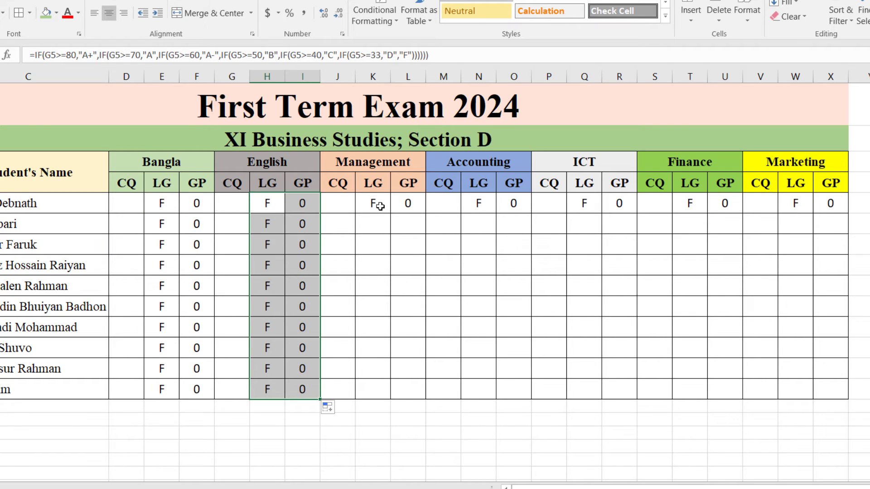
drag(378, 203, 409, 202)
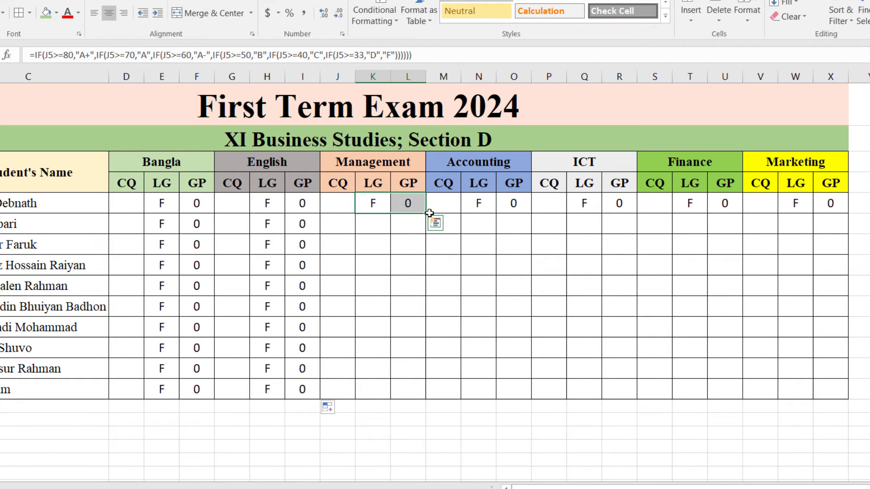
double_click(425, 213)
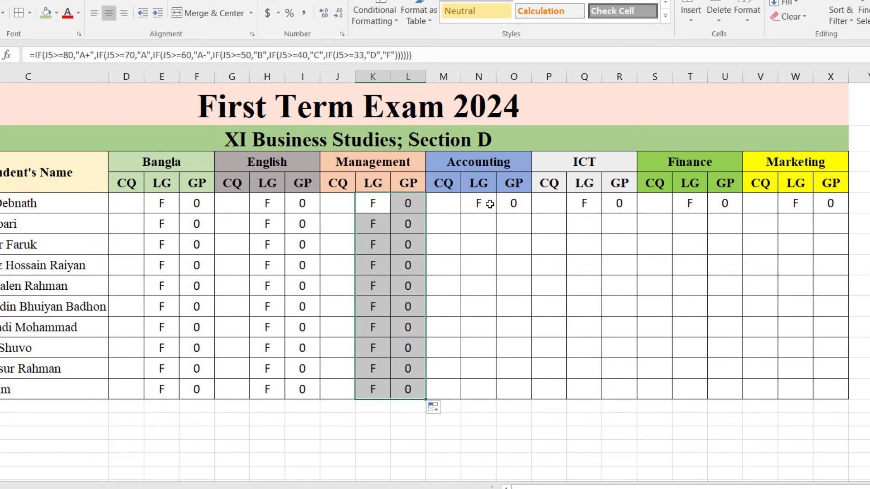
Step: Fill the LG and GP formulas for Accounting, ICT, Finance and Marketing down to row 14
drag(489, 203, 511, 205)
double_click(532, 213)
drag(585, 203, 619, 203)
double_click(636, 213)
drag(690, 204, 725, 204)
double_click(743, 213)
drag(795, 204, 830, 203)
double_click(849, 213)
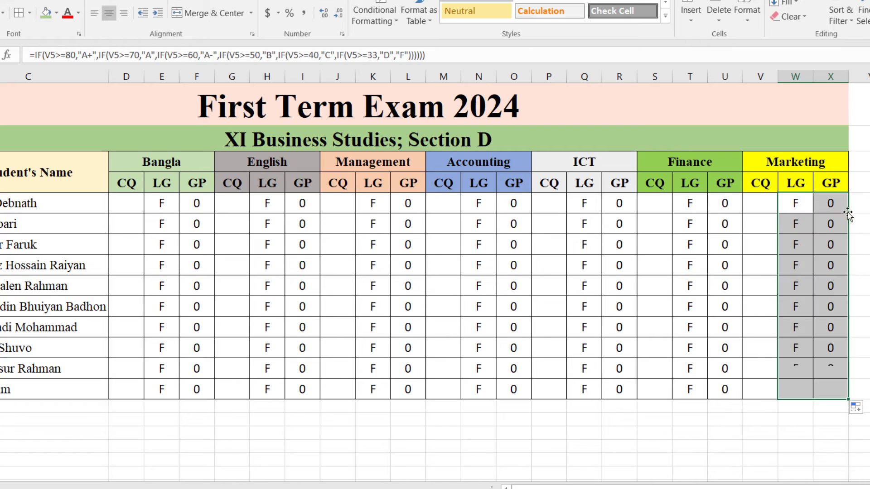
click(715, 406)
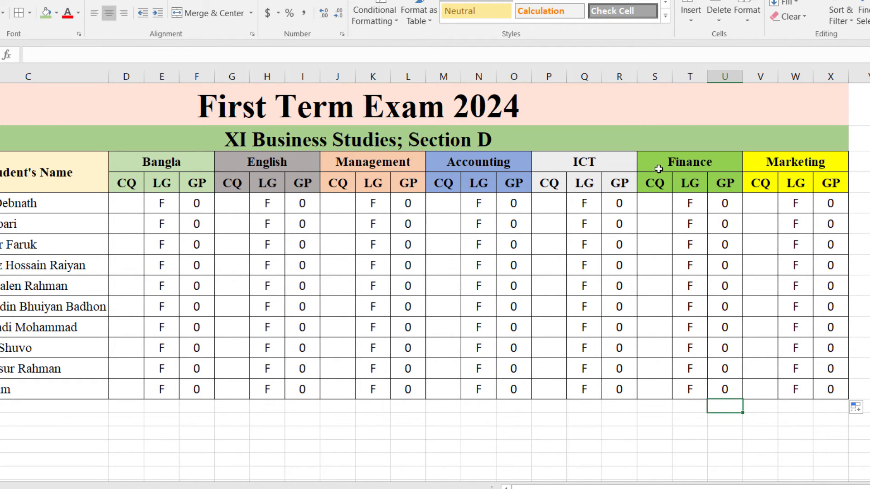
Step: Enter the Bangla CQ marks 75, 55, 49, 32 and 45 in D5:D9 for the first five students
click(132, 206)
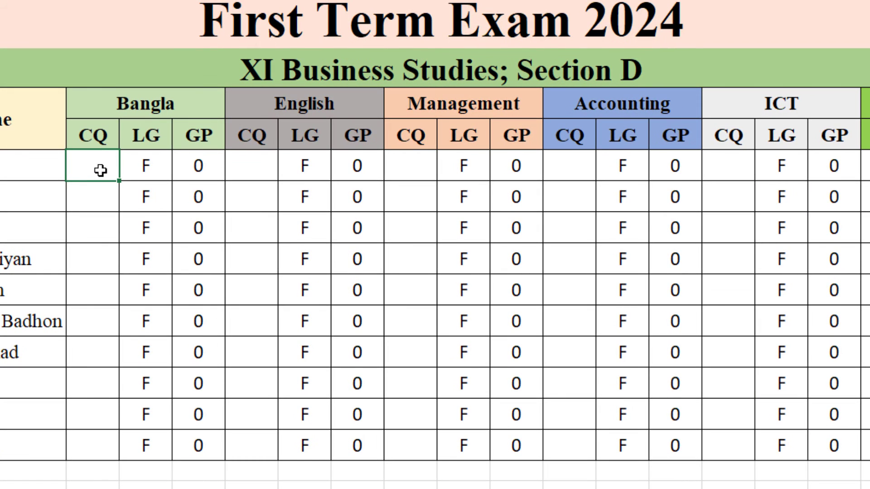
text(75)
key(Return)
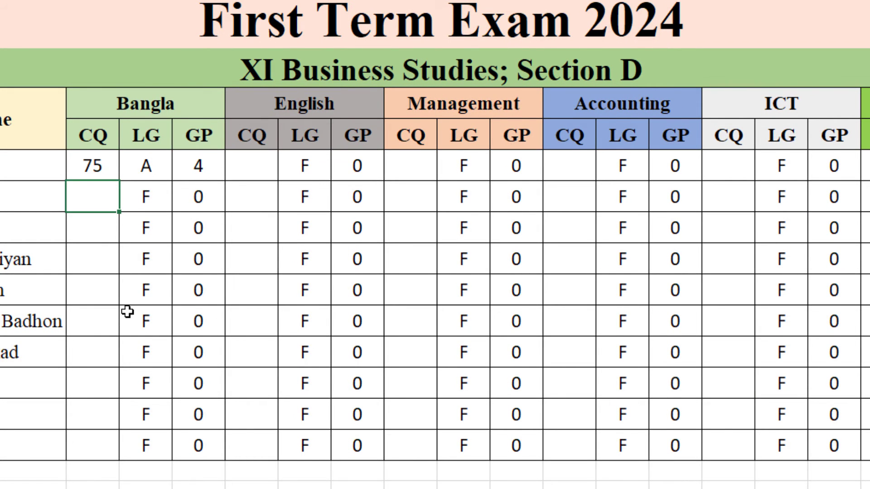
text(55)
key(Return)
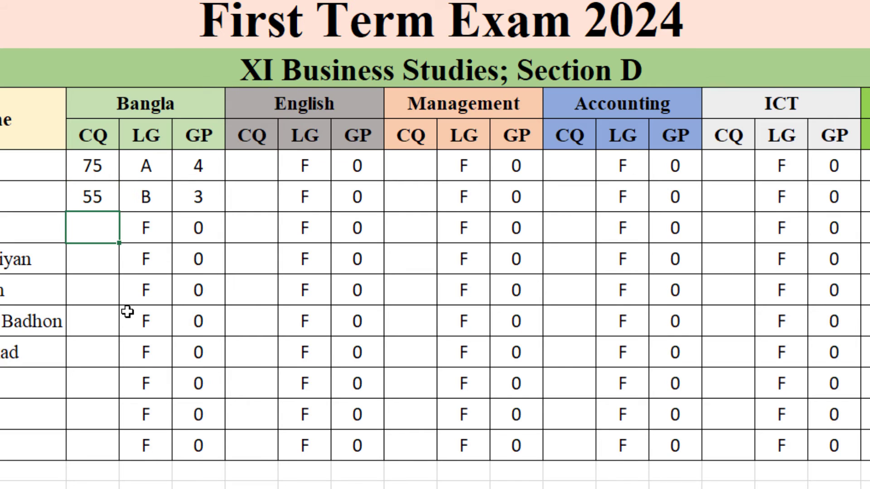
text(49)
key(Return)
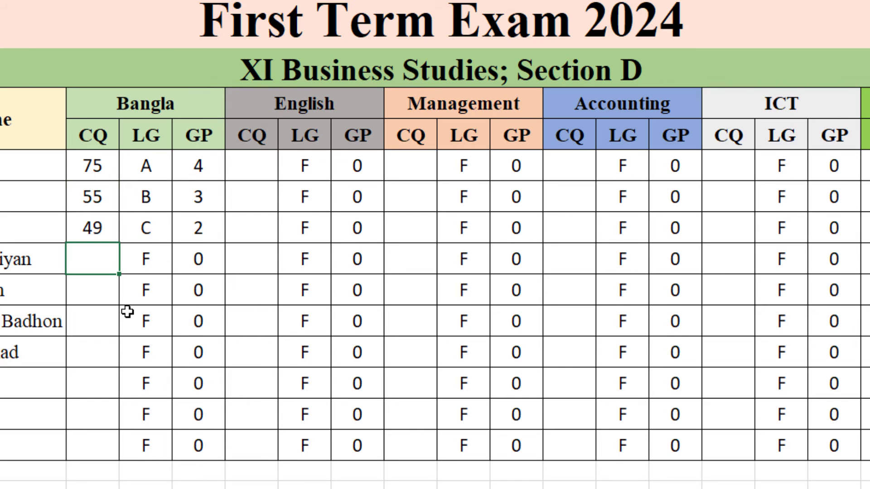
text(32)
key(Return)
text(45)
key(Return)
Step: Enter the Bangla CQ marks 89, 67, 98, 68 and 11 in D10:D14 for the last five students
text(89)
key(Return)
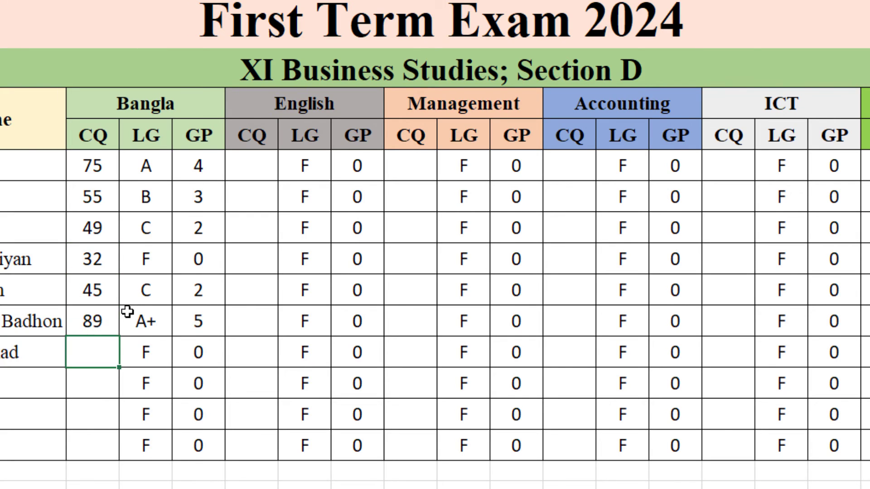
text(67)
key(Return)
text(98)
key(Return)
text(68)
key(Return)
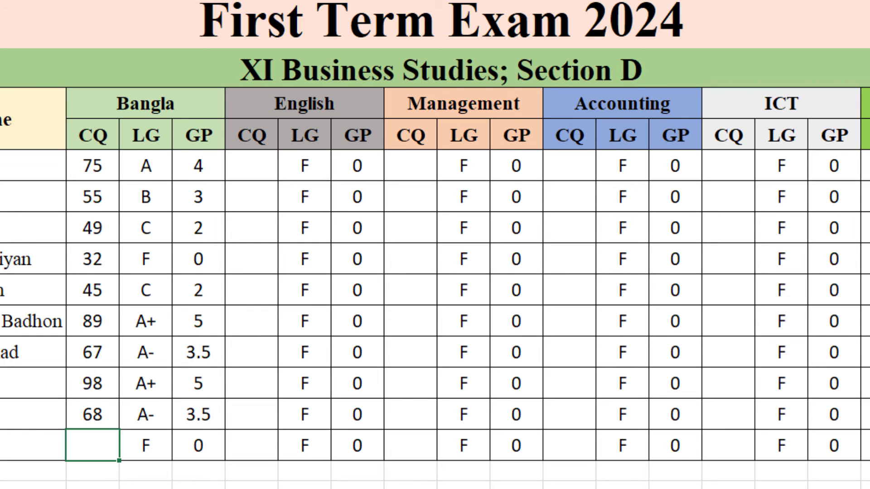
text(11)
key(Return)
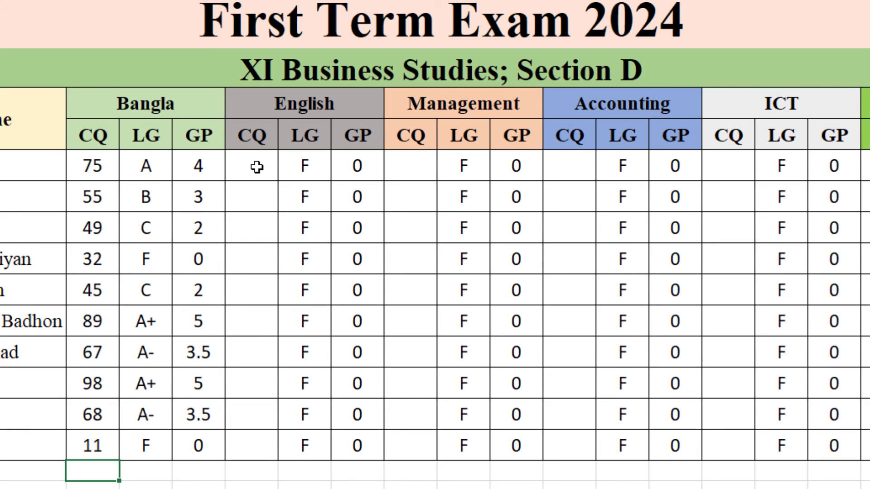
Step: Enter the English CQ marks 98, 65, 43, 44 and 56 in G5:G9 for the first five students
click(257, 167)
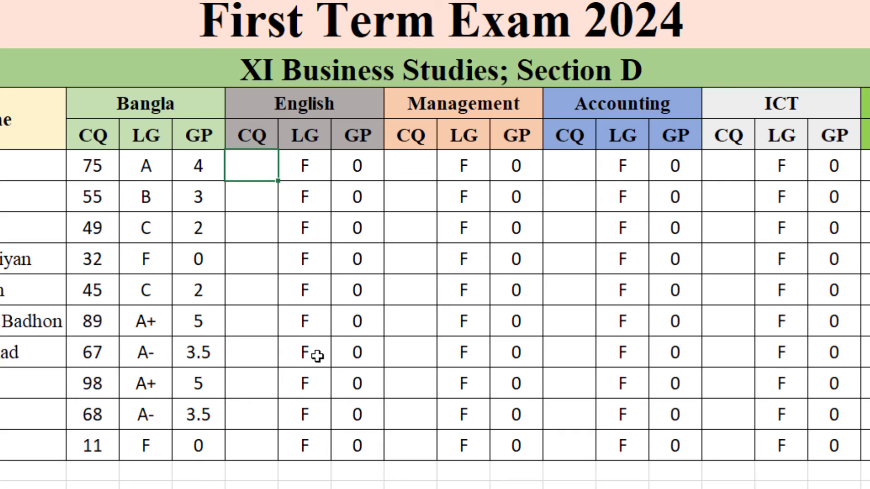
text(98)
key(Return)
text(65)
key(Return)
text(43)
key(Return)
text(44)
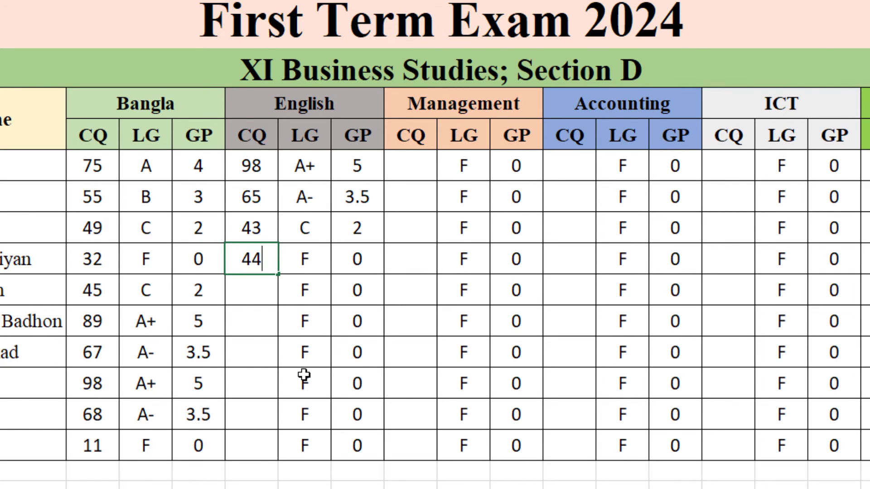
key(Return)
text(56)
key(Return)
Step: Enter the English CQ marks 34, 23, 34, 45 and 76 in G10:G14 for the last five students
text(34)
key(Return)
text(23)
key(Return)
text(34)
key(Return)
text(45)
key(Return)
text(76)
Step: Enter the Management CQ marks 34, 54, 56, 45, 56, 22, 44, 66, 98 and 56 in J5:J14
click(402, 218)
text(34 54 56 45 56 )
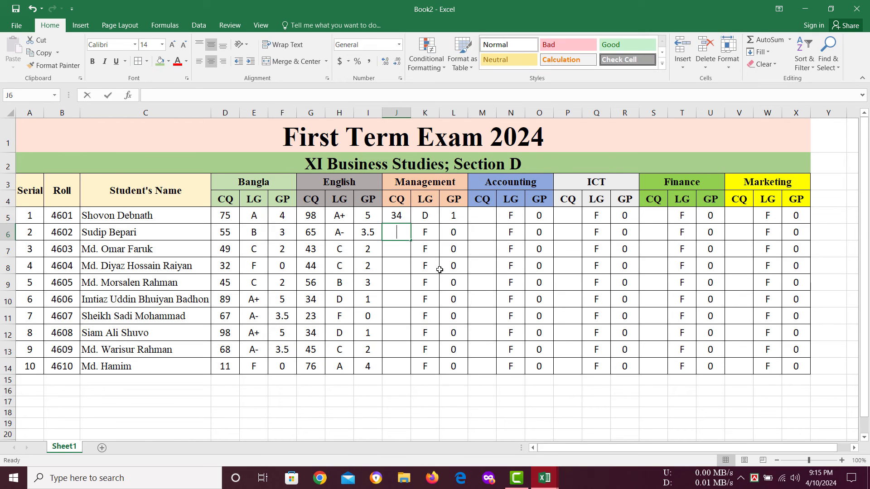
text(22 44 66 98 56)
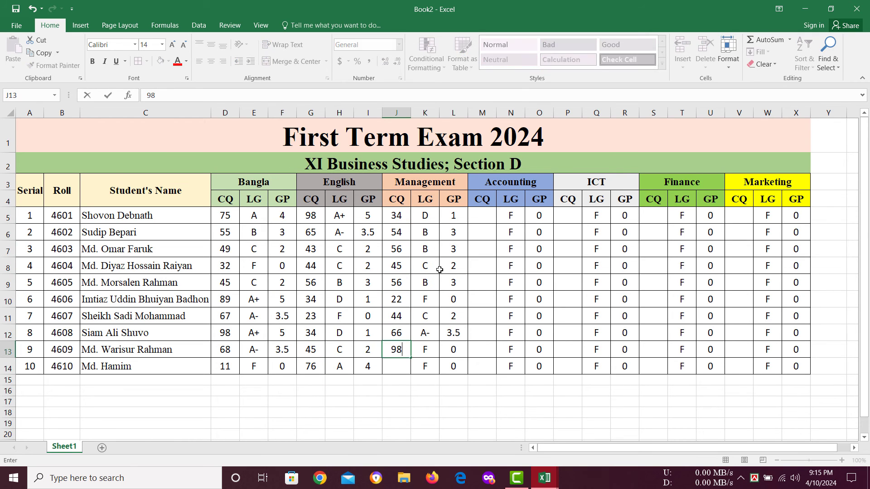
Step: Enter the Accounting CQ marks 98, 67, 45, 45, 33, 33, 22, 45, 37 and 69 in M5:M14
click(492, 218)
text(98 67 45 45 33 33 22 45 )
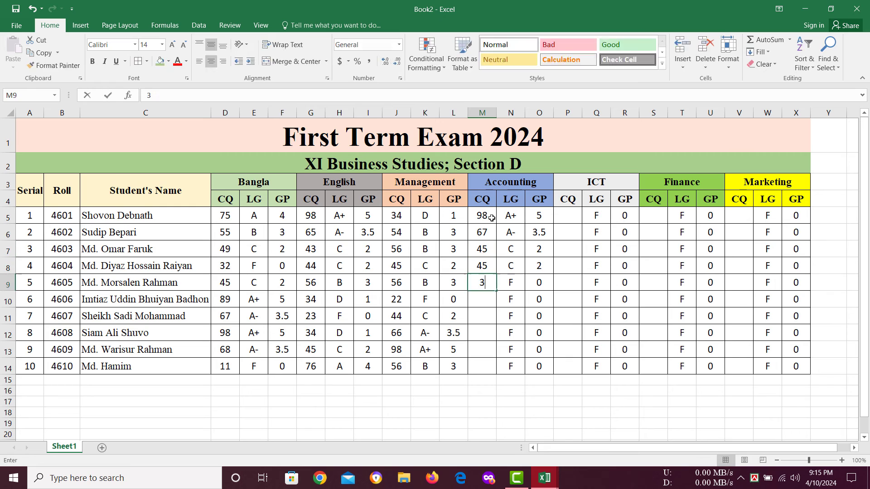
text(37 69)
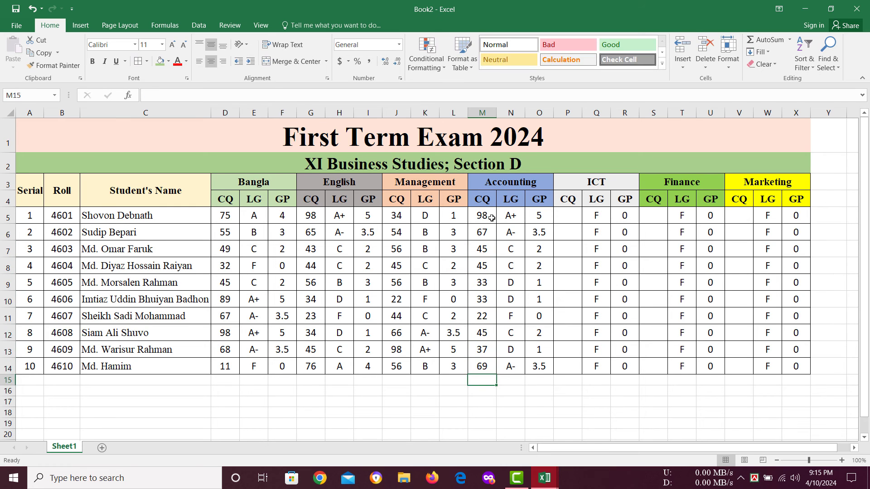
Step: Enter the ICT CQ marks 33, 32, 56, 48, 97, 80, 43, 23, 12 and 10 in P5:P14
click(574, 218)
text(33 32 56 48 97 80 43 23 )
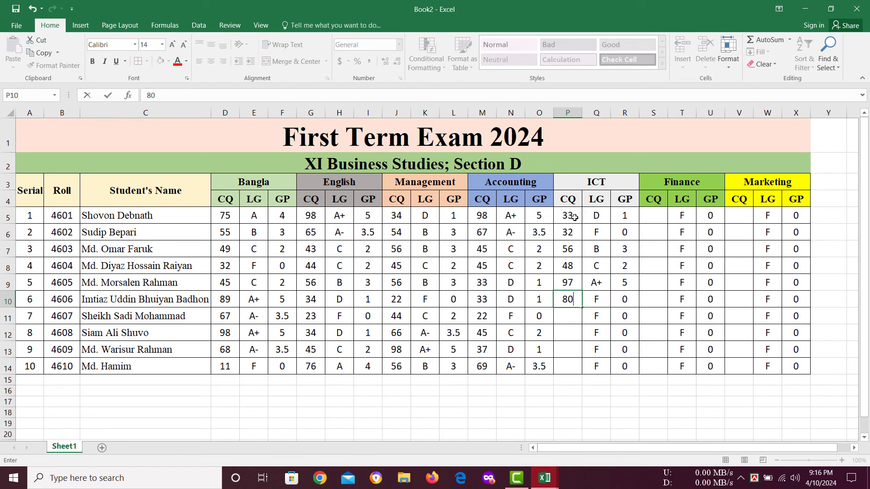
text(12 10)
Step: Enter the Finance CQ marks 12, 34, 65, 36, 35, 34, 25, 78, 76 and 78 in S5:S14
click(654, 216)
text(12 34 65 36 35 )
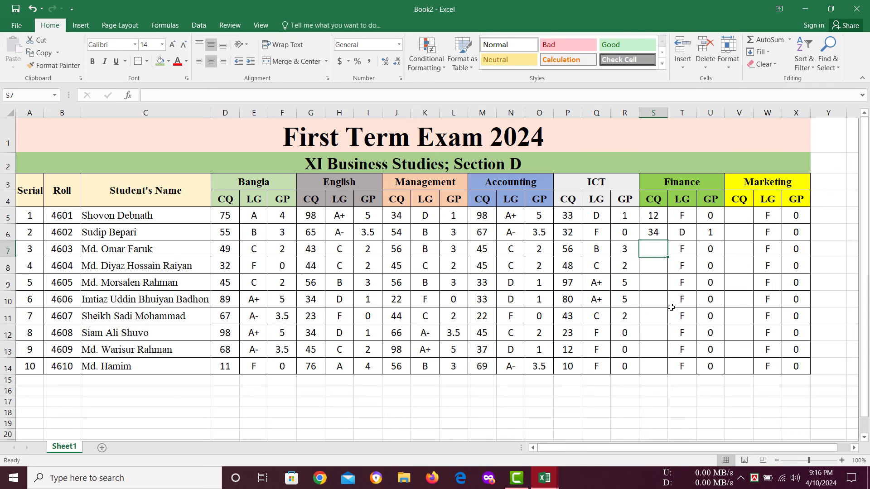
text(34 25 78 76 78)
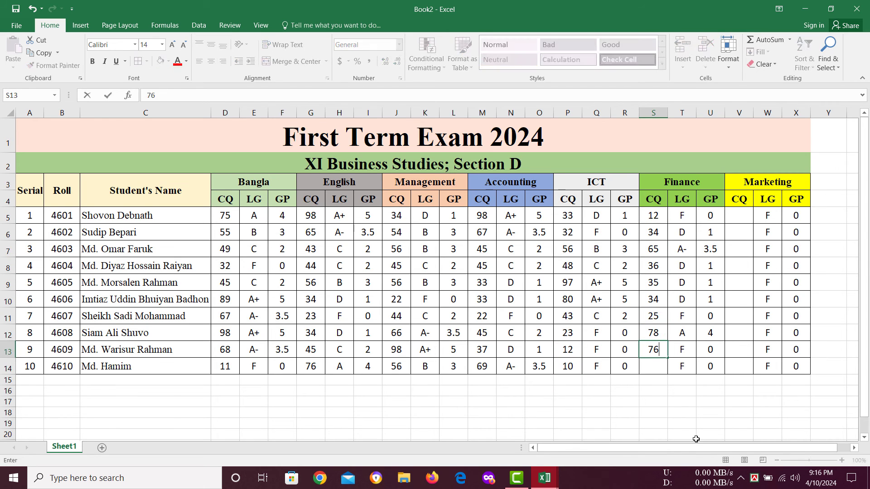
Step: Enter the Marketing CQ marks 54, 87, 23, 23, 34, 56, 78, 76, 43 and 21 in V5:V14
click(739, 218)
text(54 87 23 23)
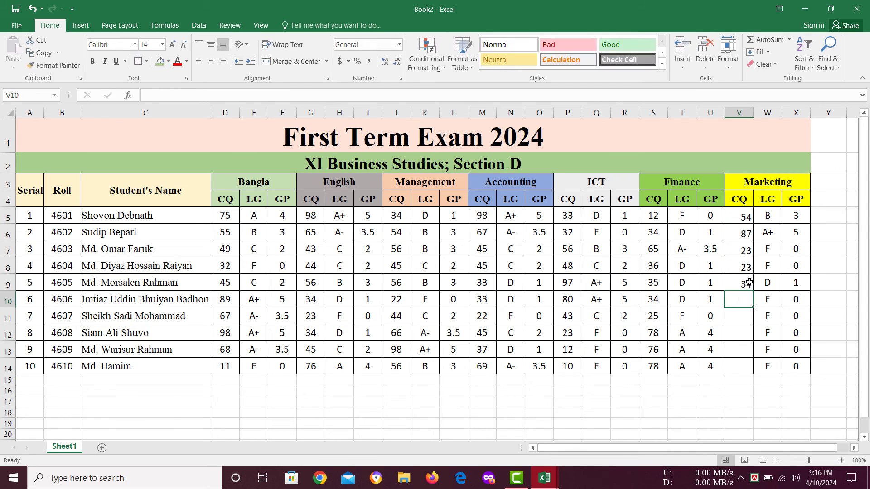
text( 34 56 78 76 43 21)
Step: Centre the contents of column V horizontally and vertically to match the other mark columns
click(739, 113)
click(211, 61)
click(211, 44)
click(503, 401)
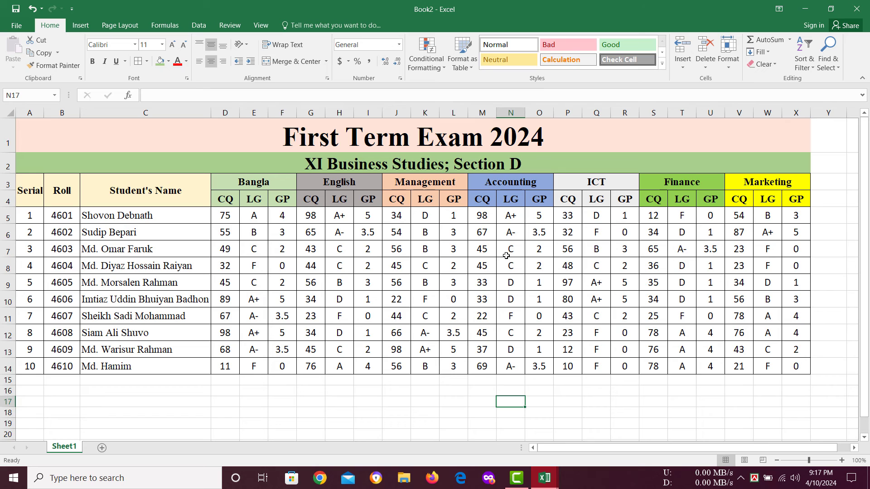
click(370, 406)
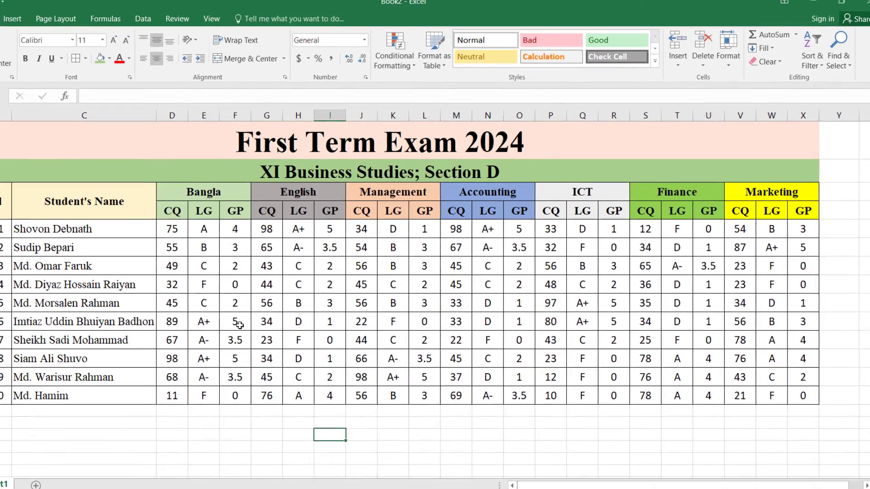
Step: Highlight the CQ marks below 33 in all seven subject columns, D5:D14 through V5:V14, using Light Red Fill with Dark Red Text
key(ctrl+Right)
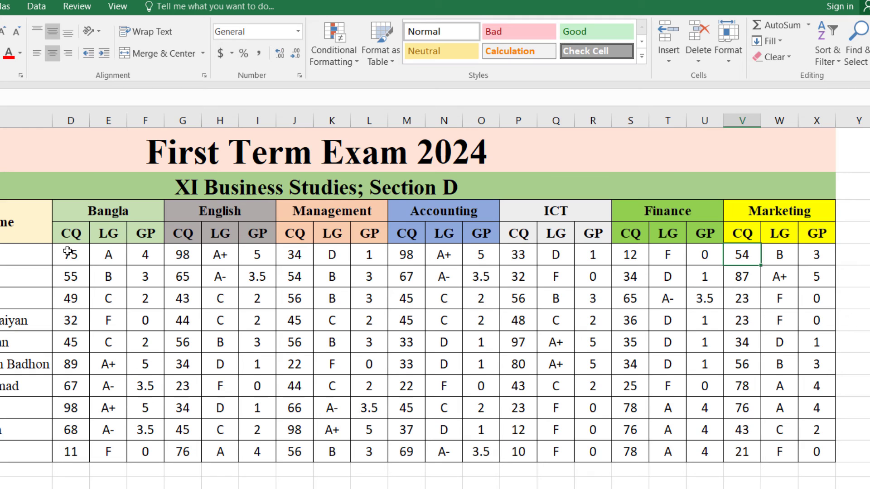
drag(68, 252, 80, 453)
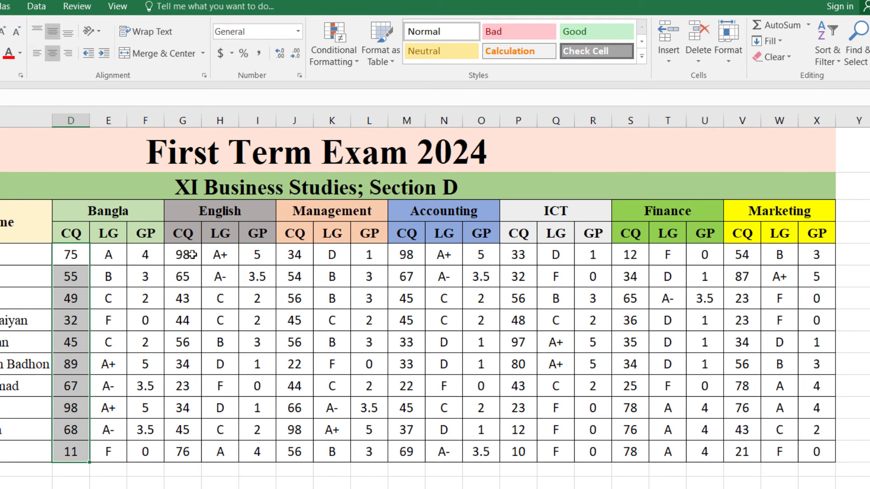
drag(189, 255, 183, 453)
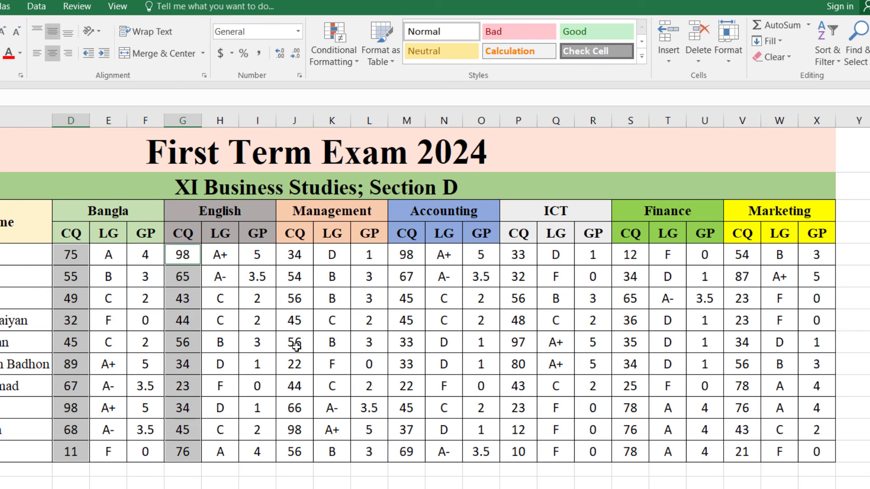
drag(296, 254, 297, 451)
drag(406, 254, 407, 446)
drag(519, 255, 528, 452)
drag(630, 254, 634, 452)
drag(742, 255, 752, 452)
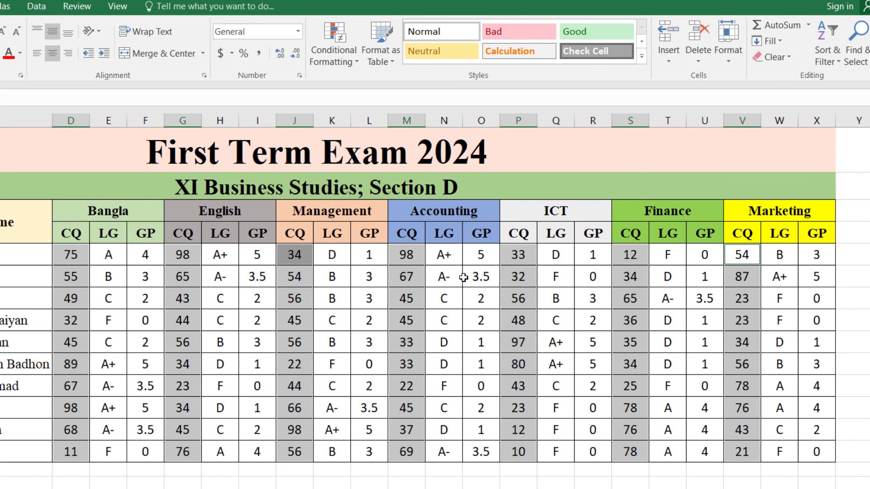
click(358, 63)
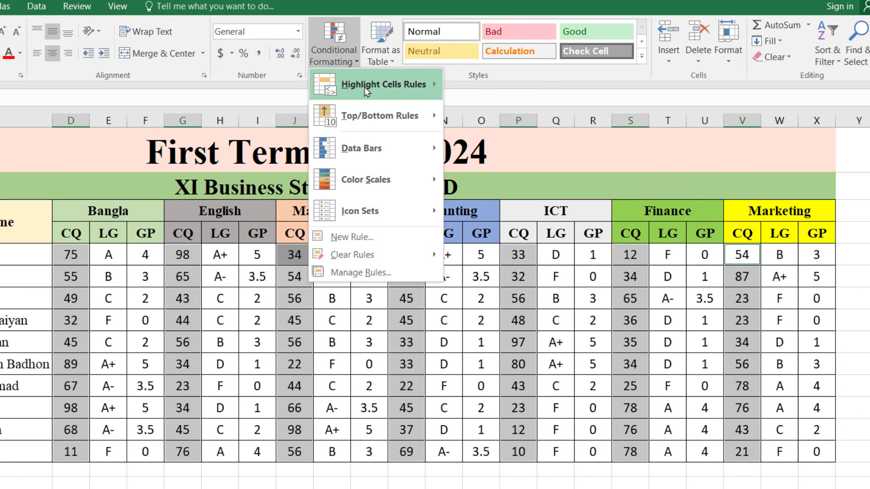
mouse_move(368, 86)
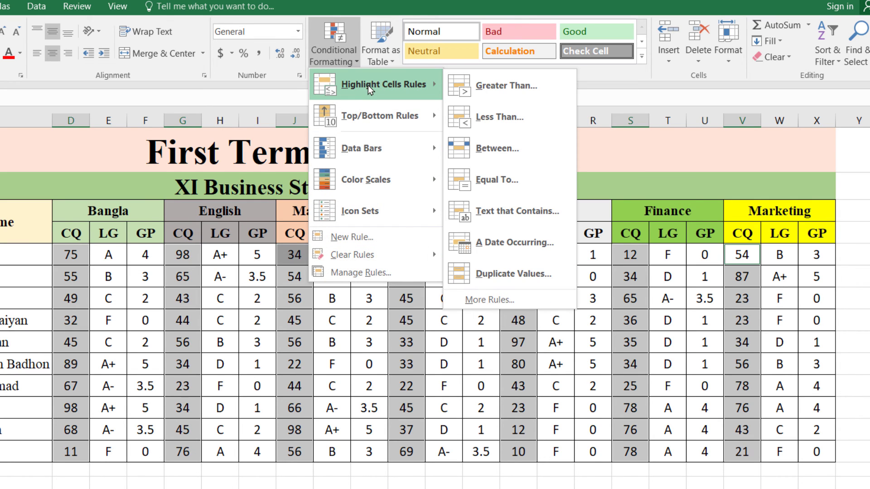
click(518, 117)
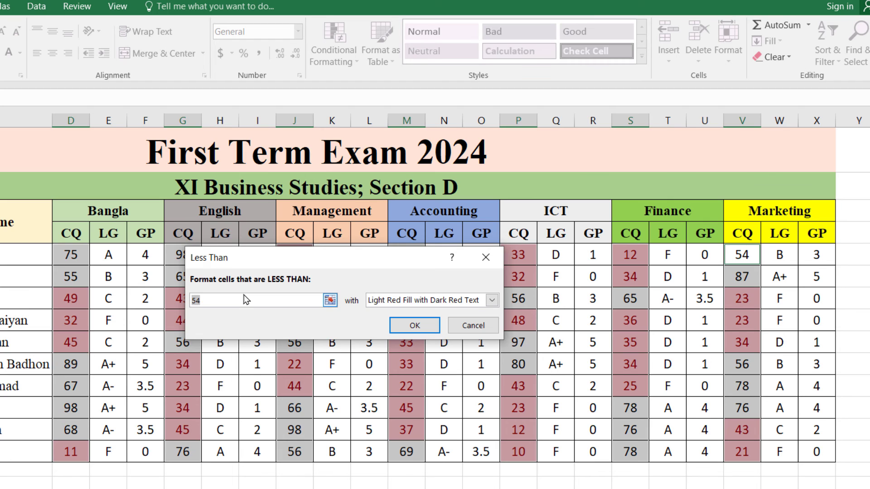
text(33)
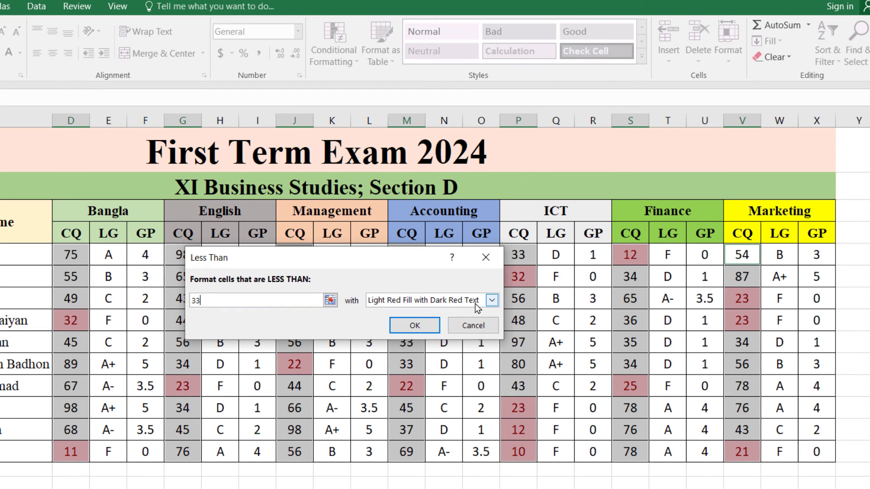
click(414, 326)
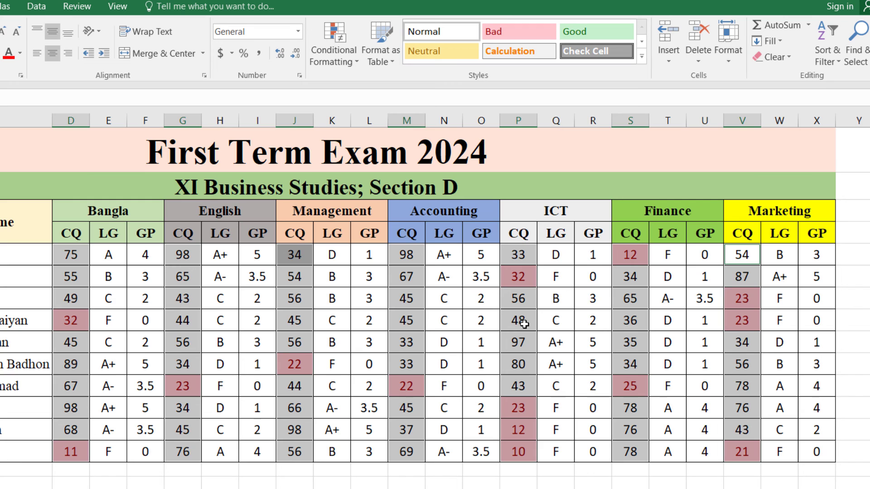
Step: Add a conditional format to the seven CQ columns giving marks greater than 79 a Green Fill with Dark Green Text
click(358, 63)
mouse_move(362, 83)
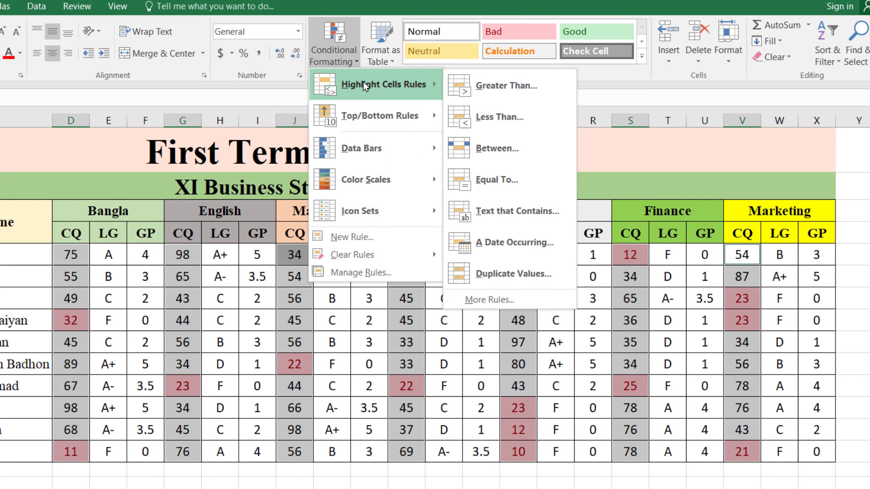
click(500, 87)
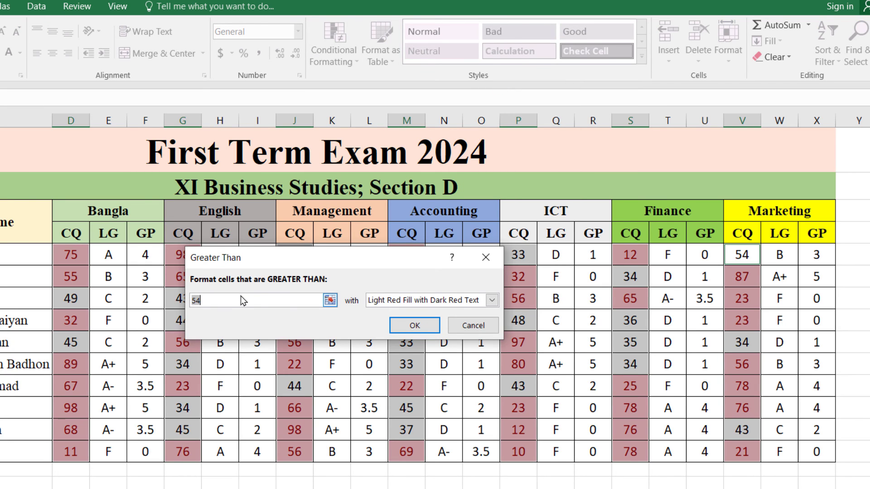
text(79)
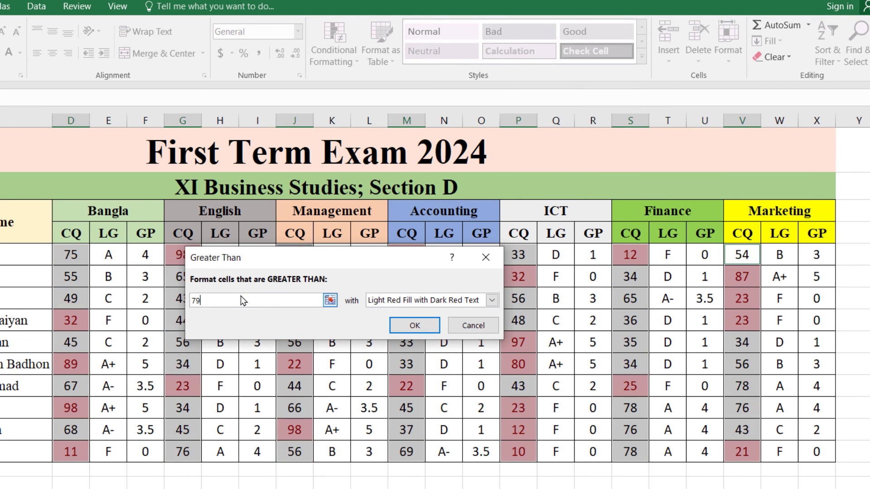
click(491, 301)
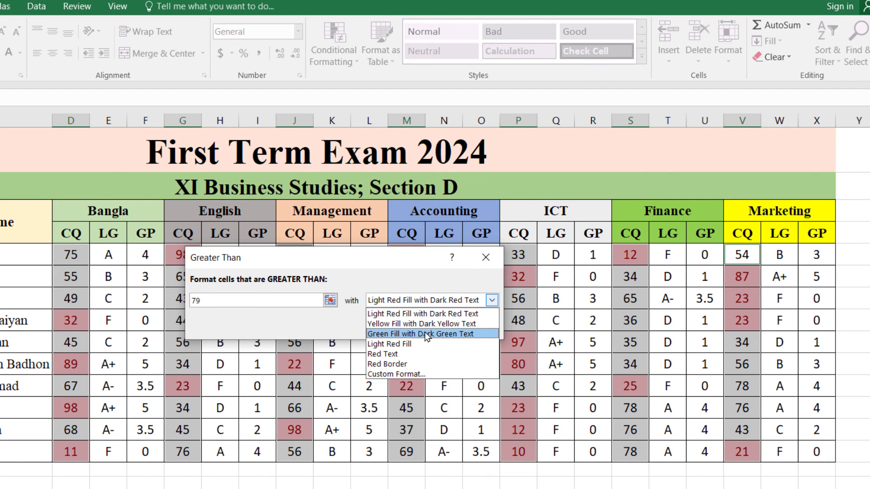
click(426, 334)
click(414, 326)
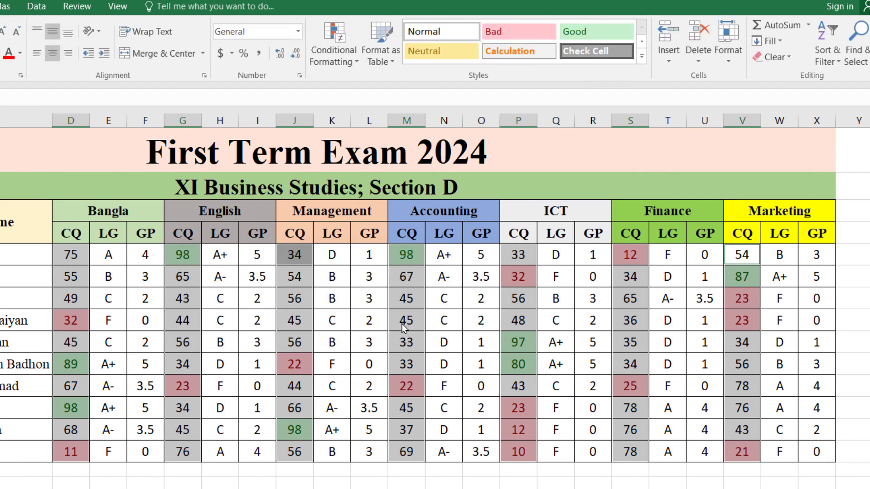
click(332, 471)
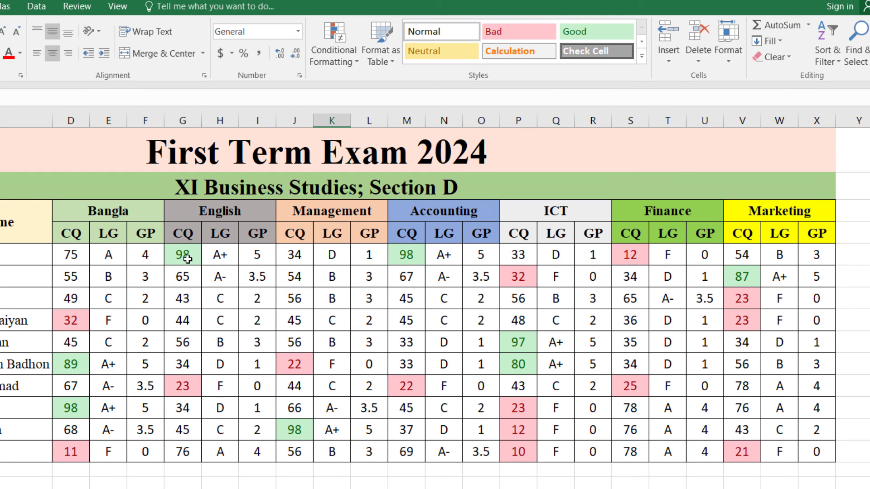